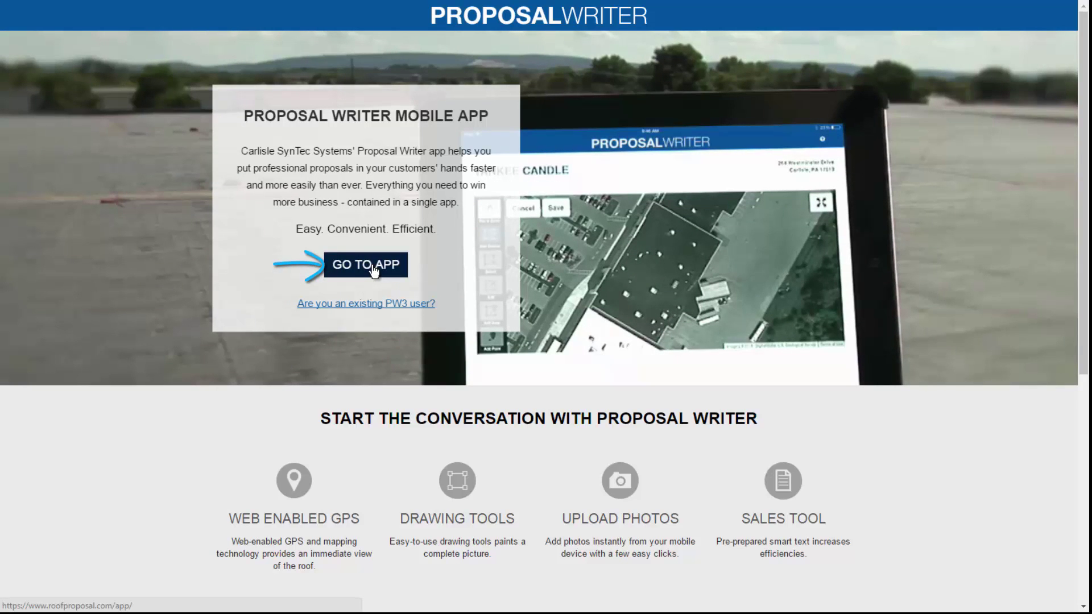
- Leave the mobile landing page for the Proposal Writer web app login
left_click(372, 266)
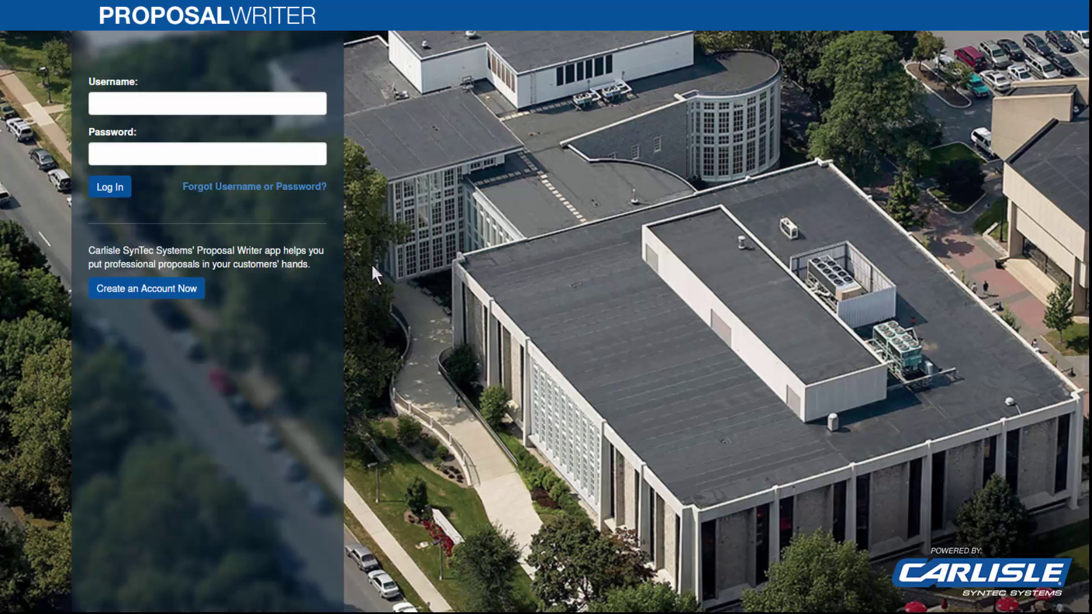
- Log in with the account username and the pasted account password
left_click(162, 105)
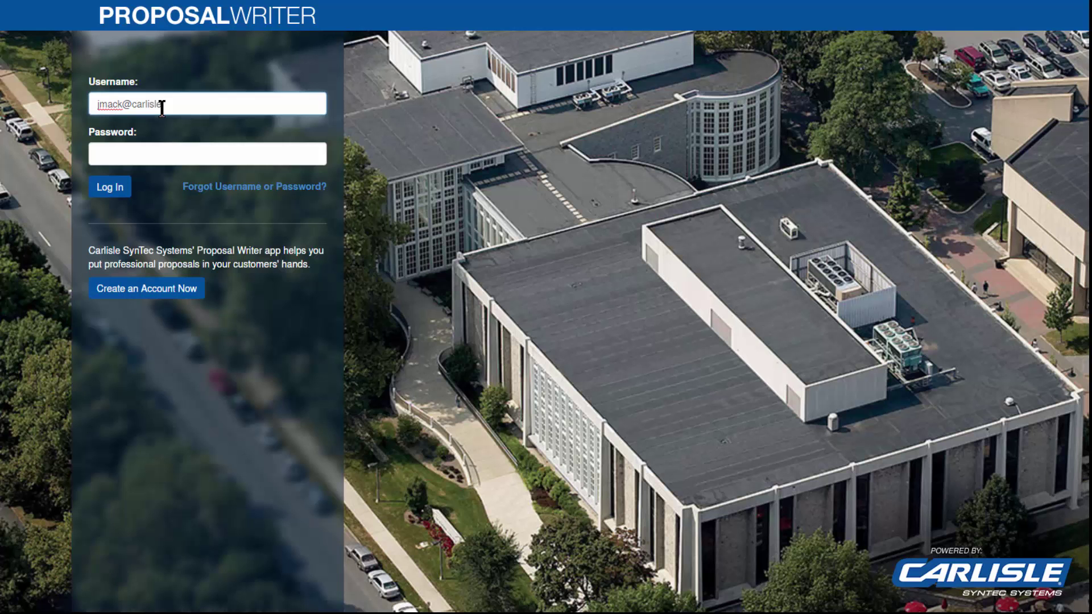
key("Tab")
key("ctrl+v")
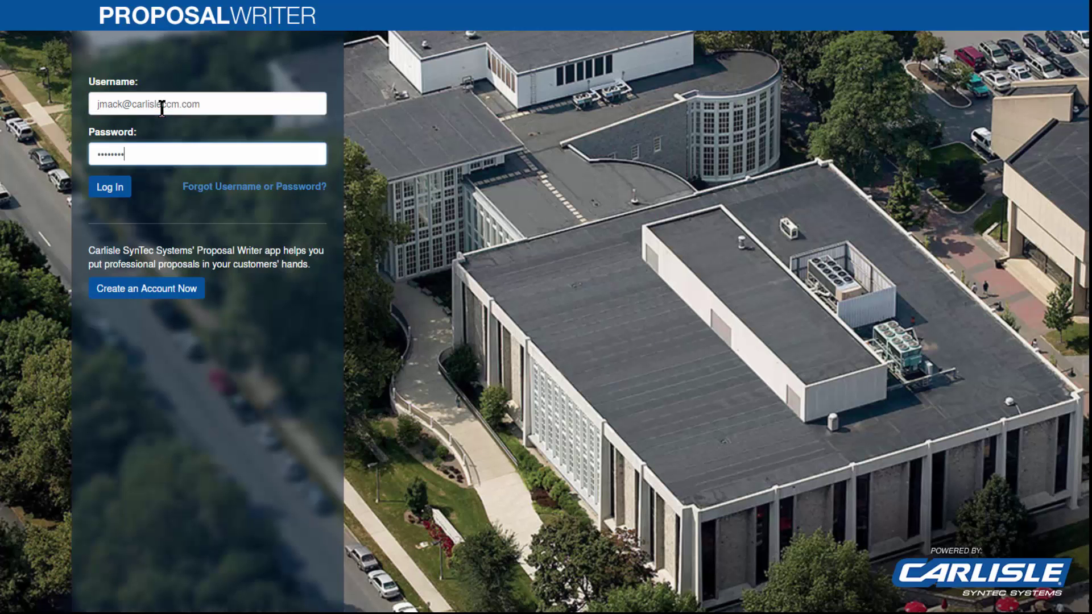
left_click(112, 192)
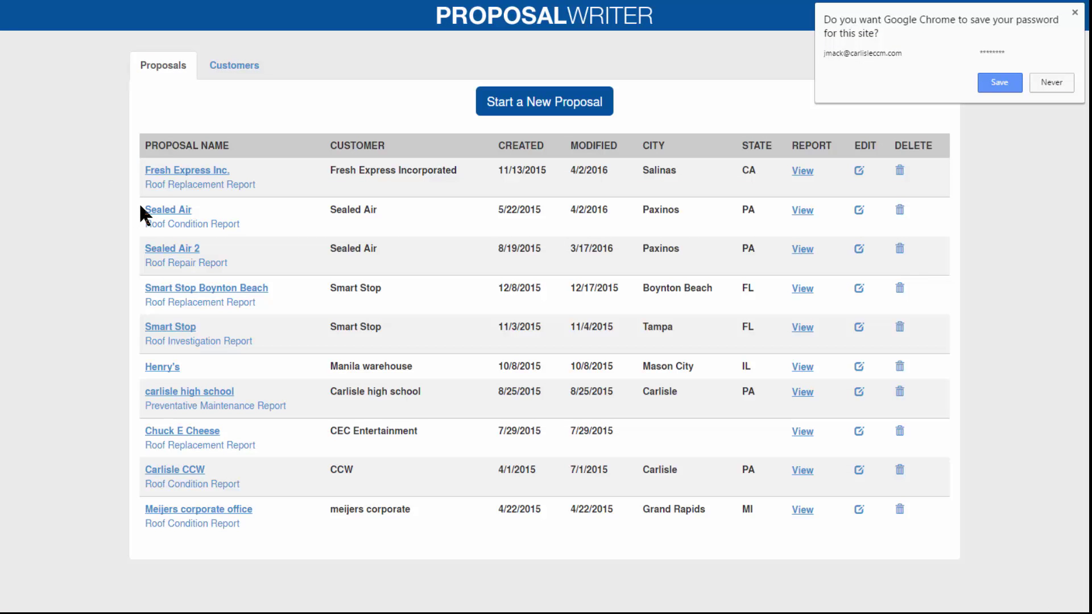
- Dismiss Chrome's save-password prompt and open the Sealed Air proposal summary
left_click(173, 218)
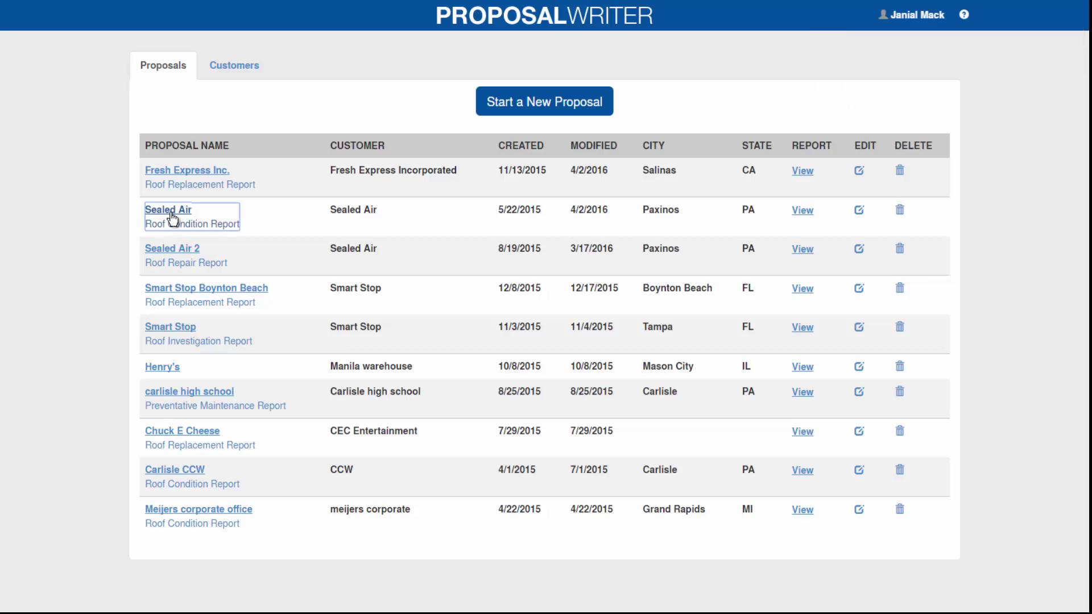
left_click(171, 214)
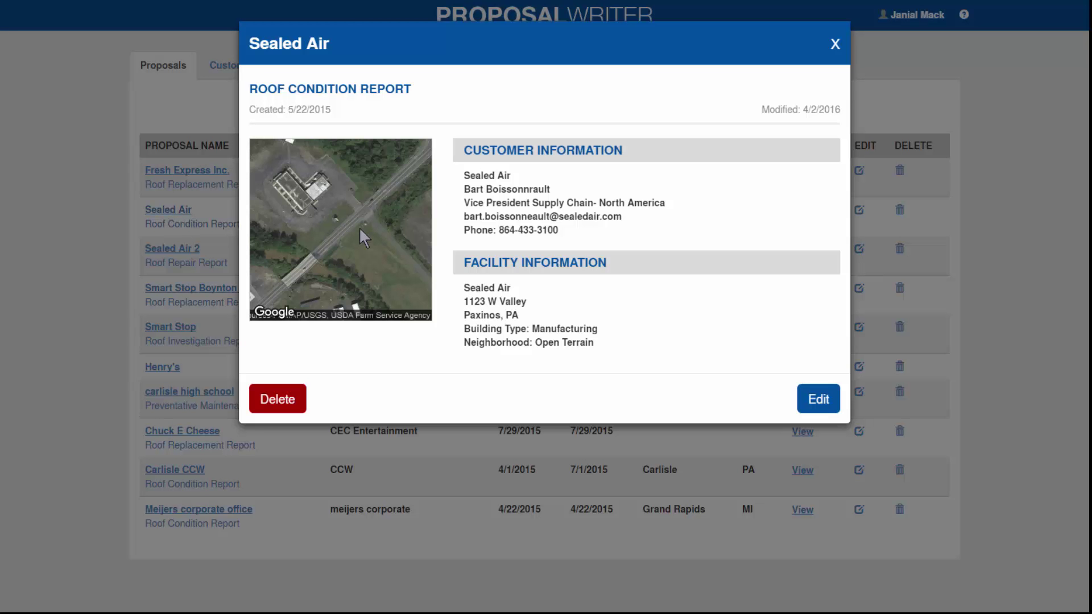
- Open the Sealed Air Roof Condition Report for editing
left_click(811, 395)
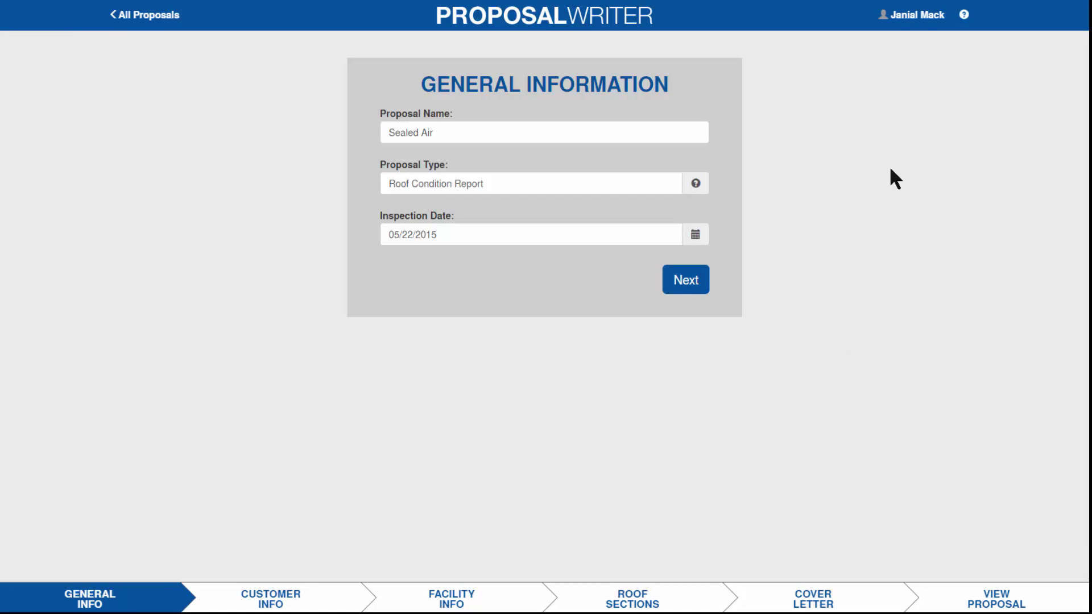
- Review the Edit Profile page and save the profile without changes
left_click(914, 17)
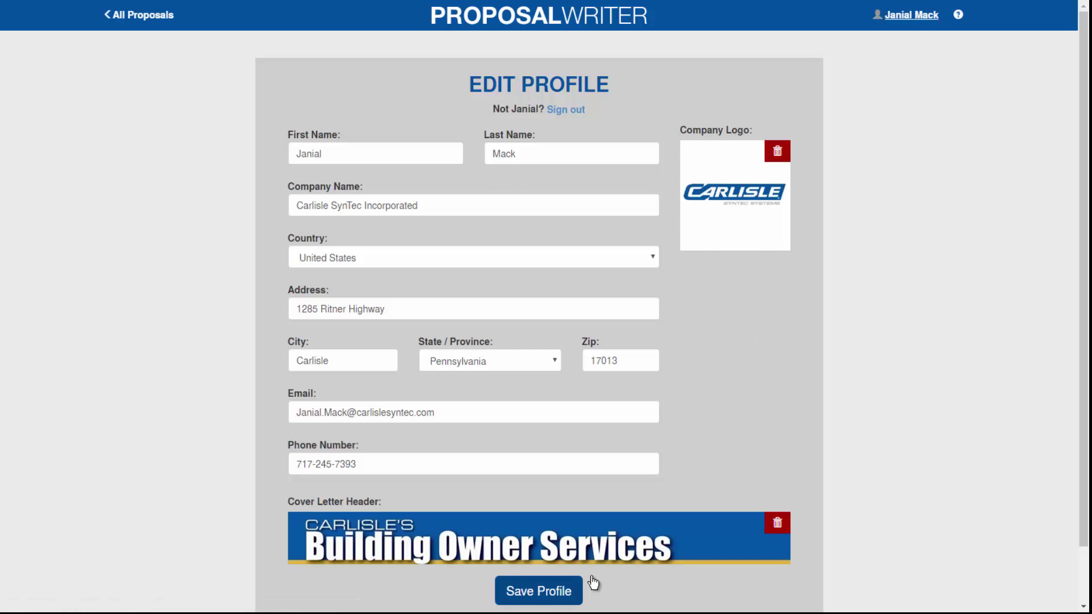
left_click(557, 594)
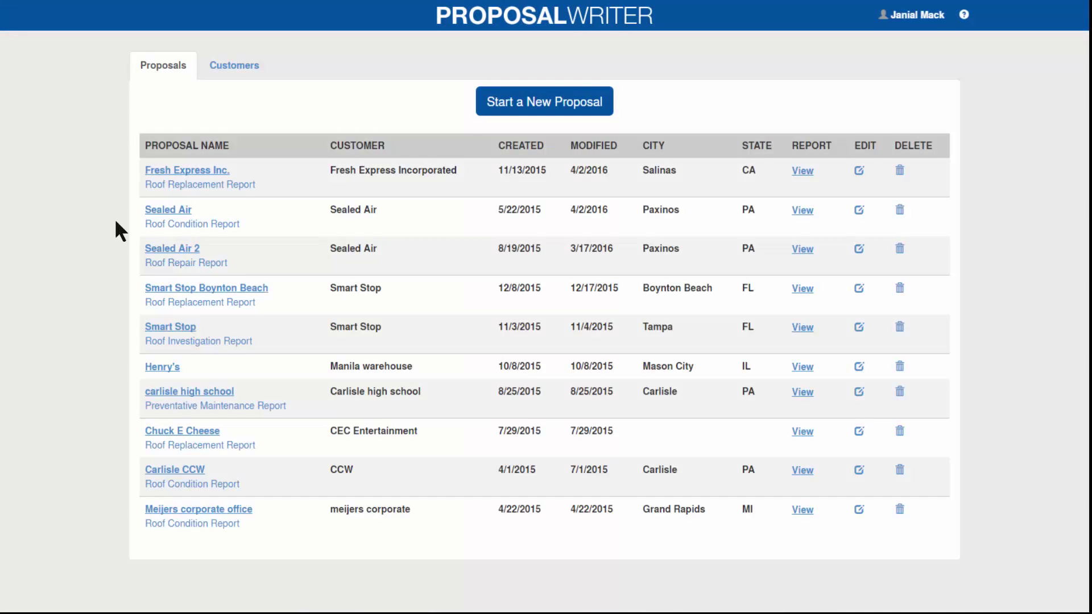
- Reopen Sealed Air for editing and advance past General Information
left_click(160, 220)
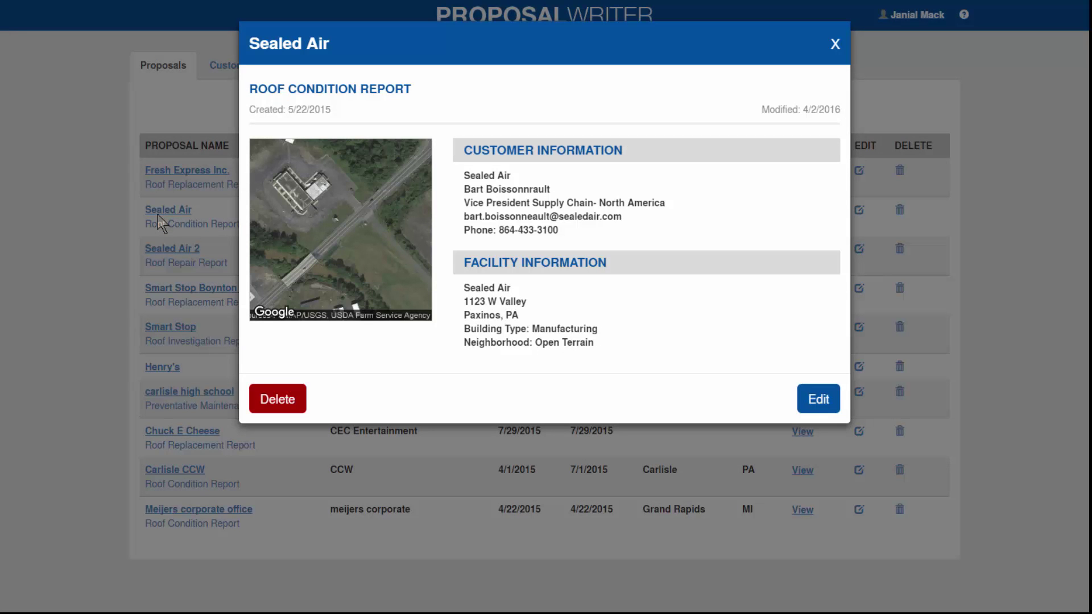
left_click(821, 398)
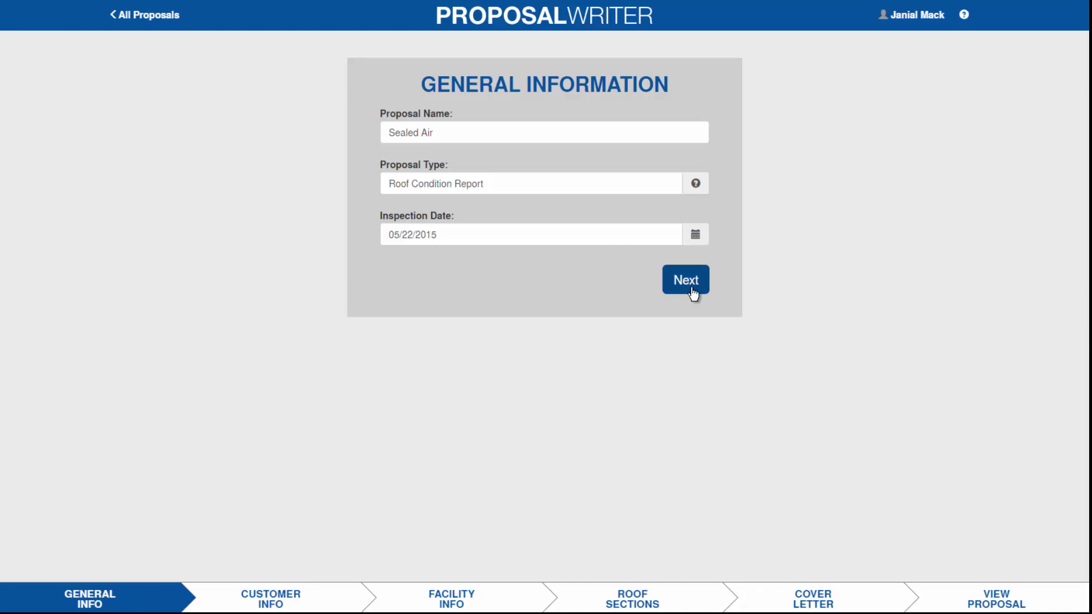
left_click(695, 289)
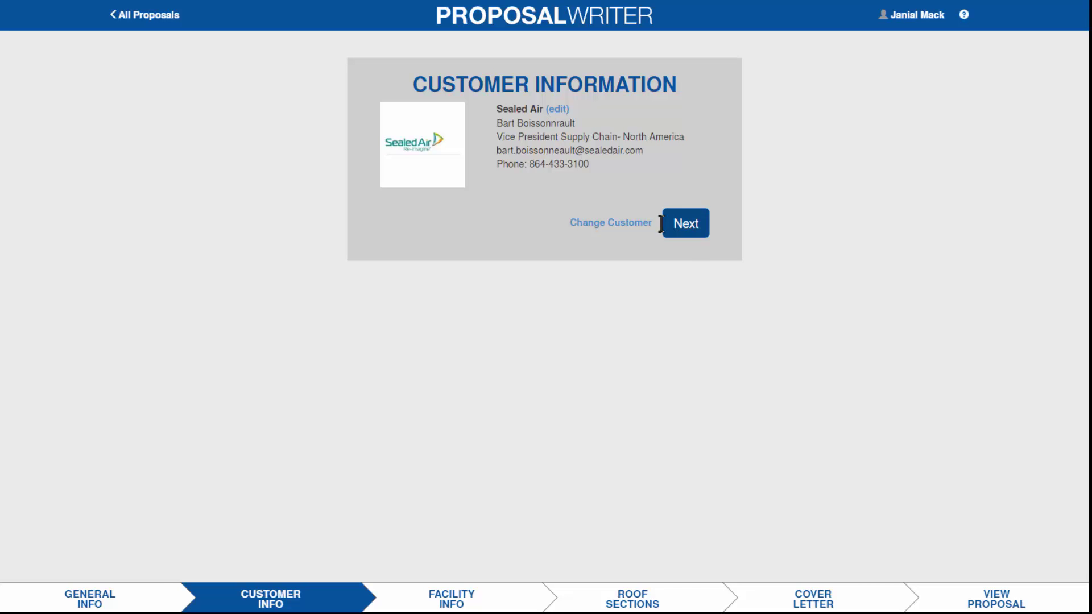
- Advance past Customer Information and Facility Information to Roof Sections
left_click(699, 233)
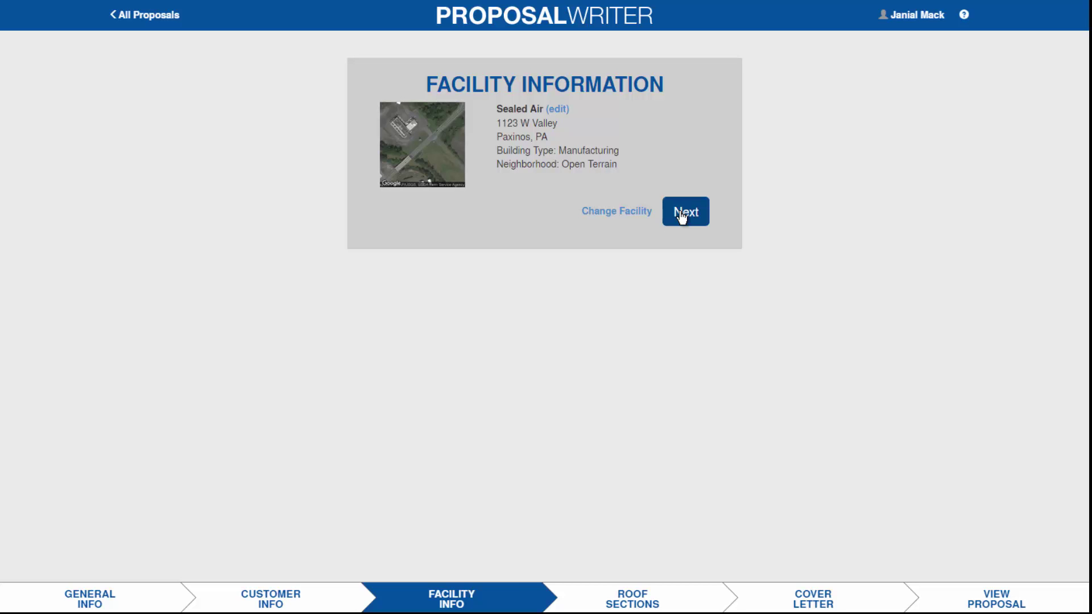
left_click(681, 215)
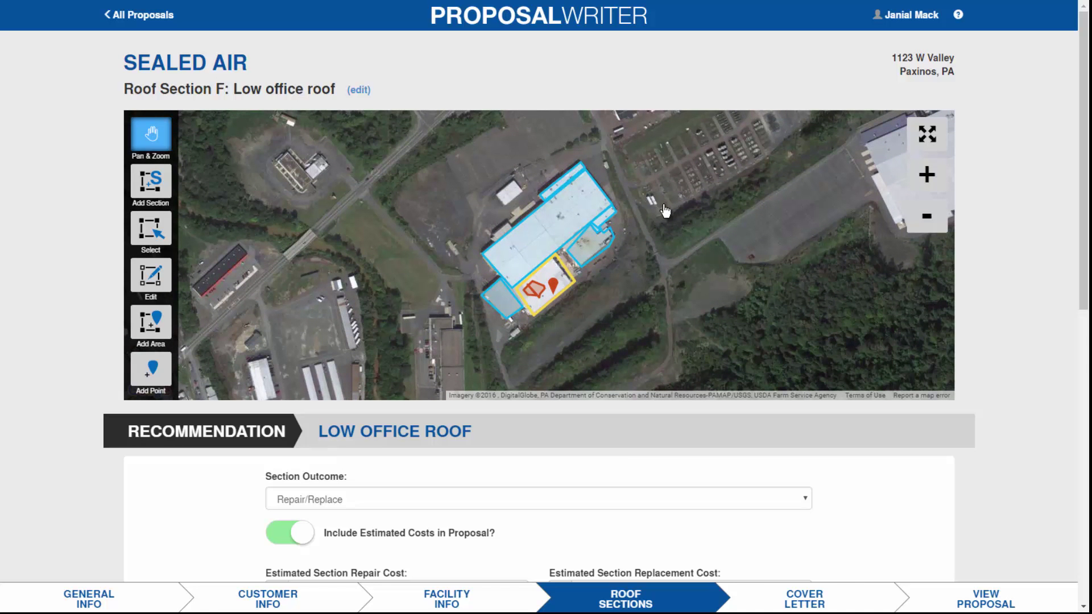
- Expand the satellite map to full screen and zoom in on the Sealed Air building
left_click(927, 175)
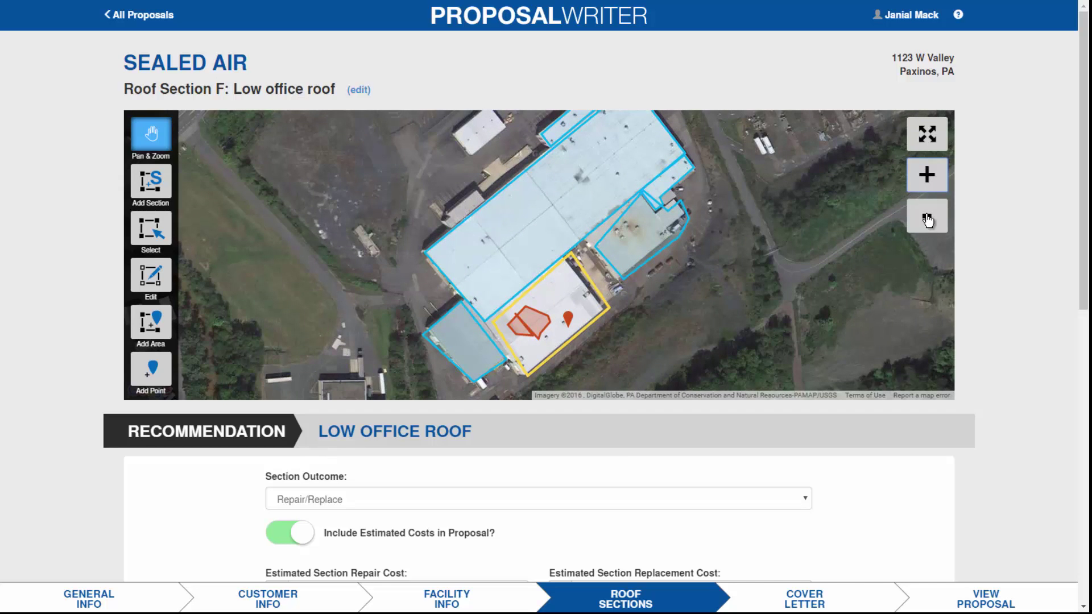
left_click(927, 216)
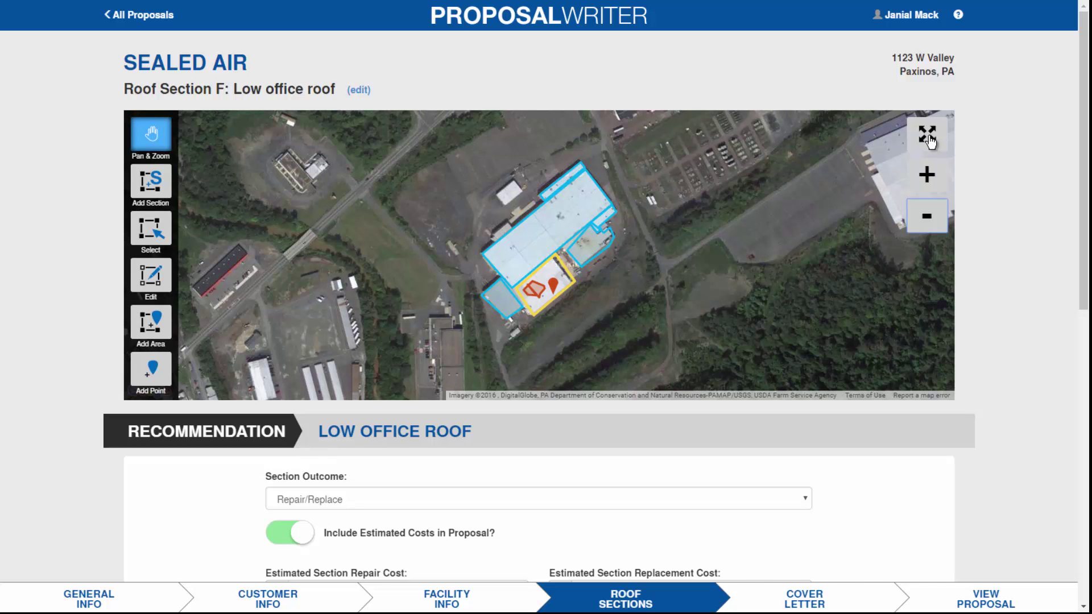
left_click(928, 137)
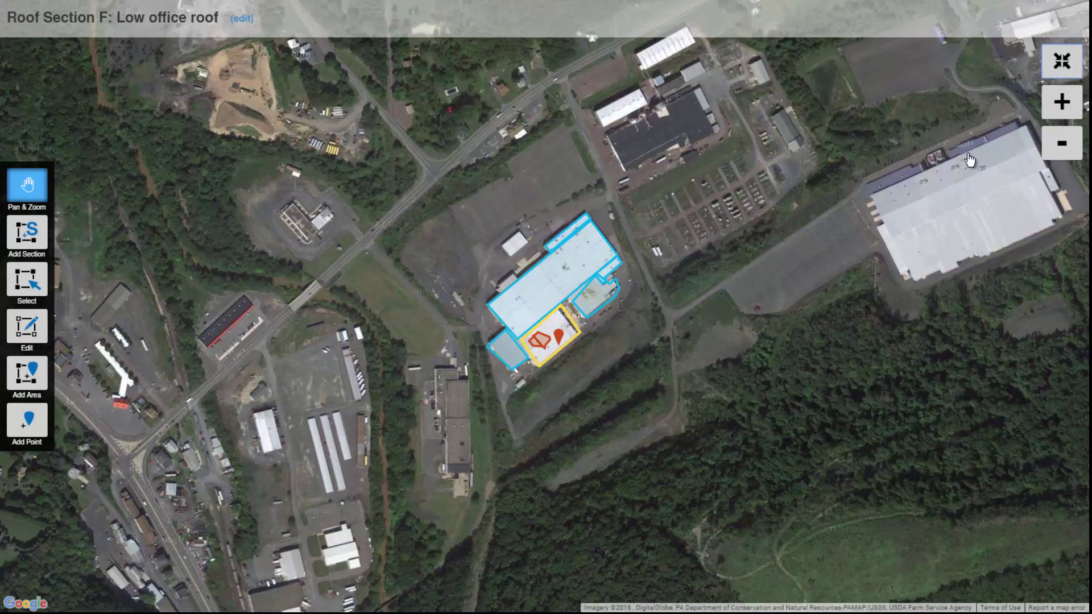
left_click(1064, 104)
left_click(1063, 105)
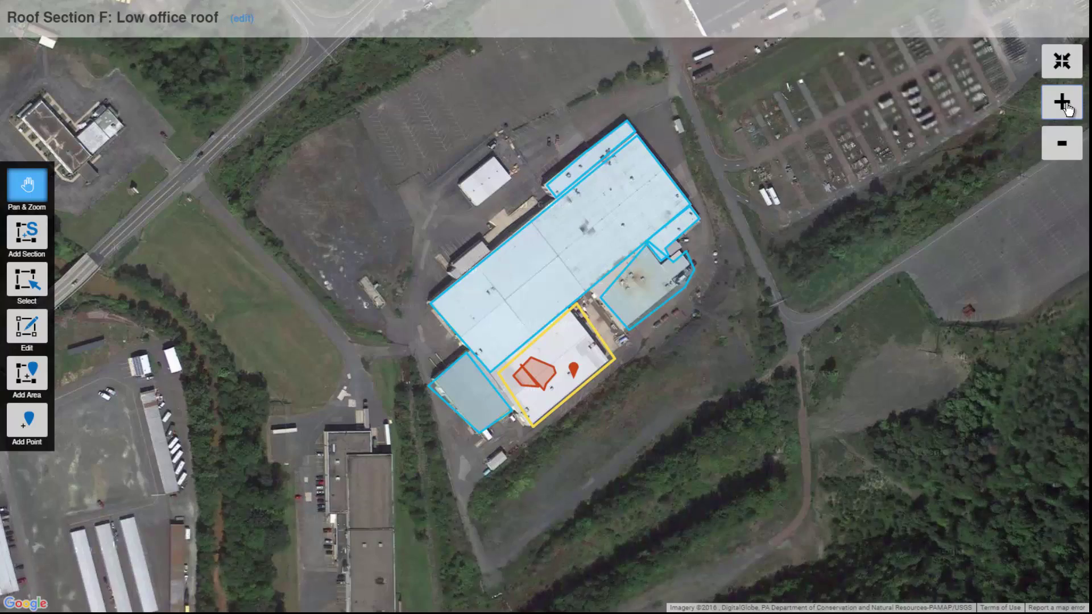
left_click(1062, 144)
- Outline a small rectangular section on the building's upper-left roof edge and save it
left_click(29, 248)
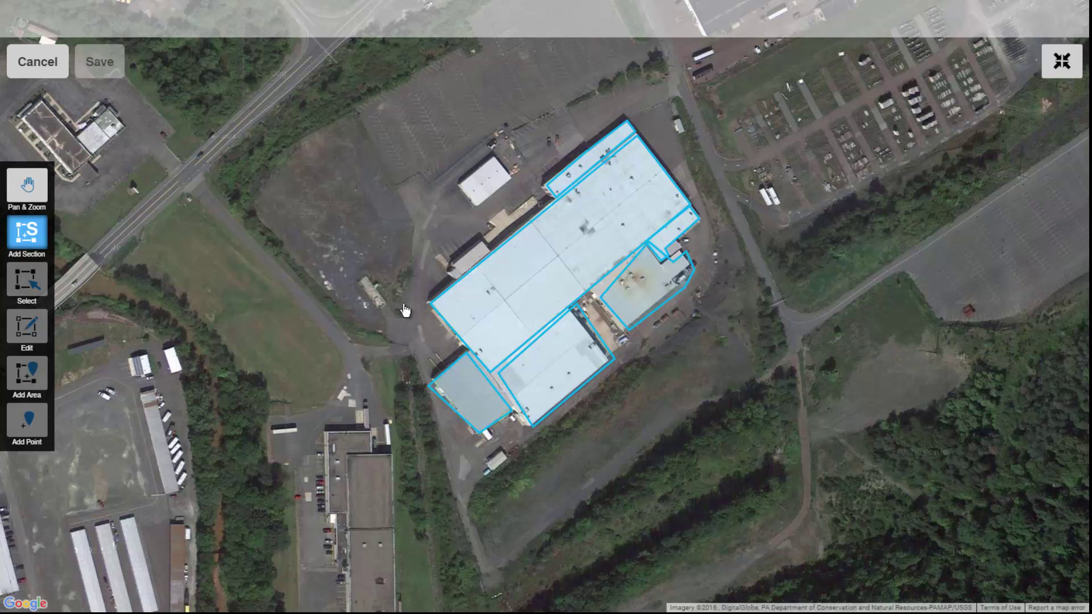
left_click(453, 265)
left_click(486, 246)
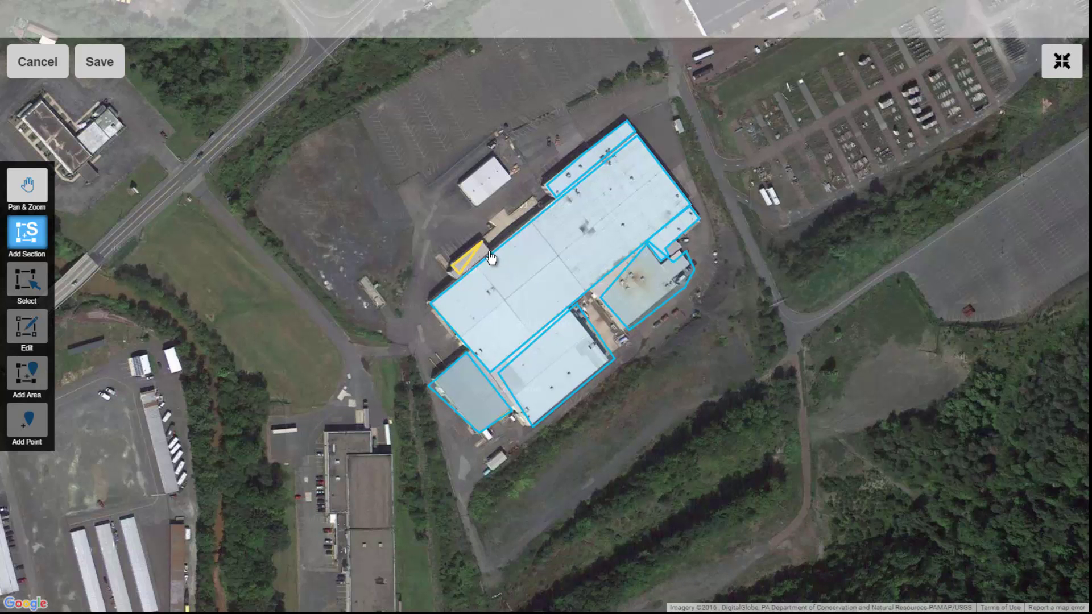
left_click(491, 258)
left_click(102, 68)
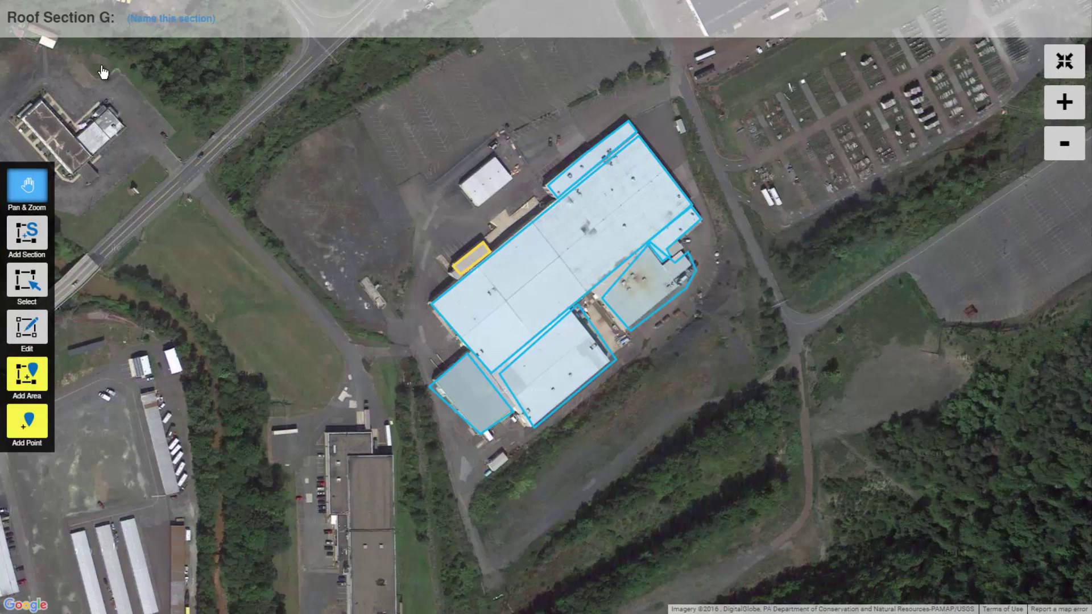
- Enter 'North Wing' as Roof Section G's name and save it
left_click(139, 18)
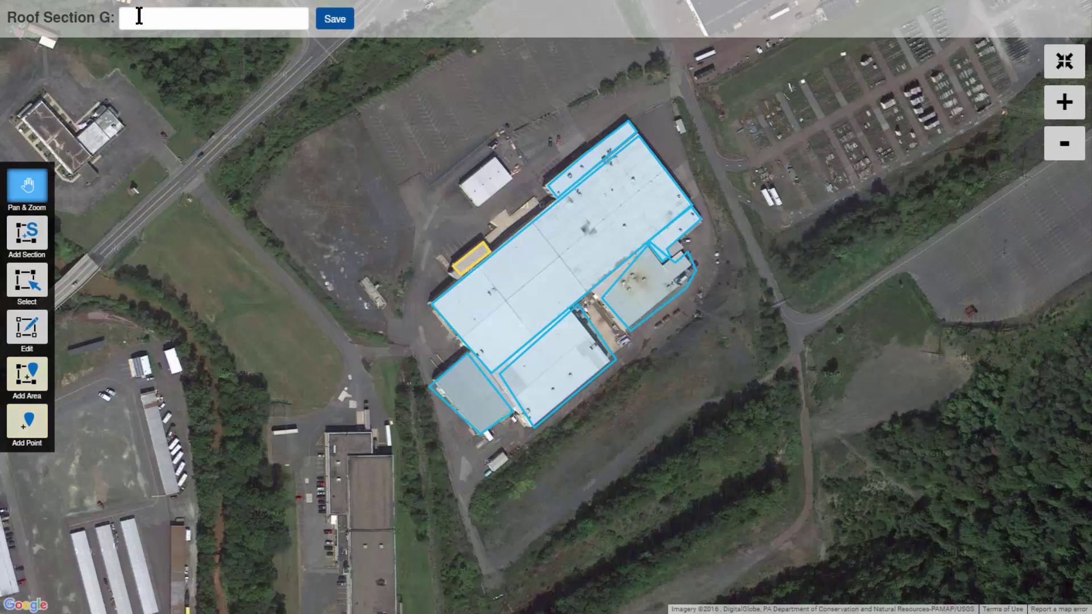
left_click(139, 18)
type("North Wing")
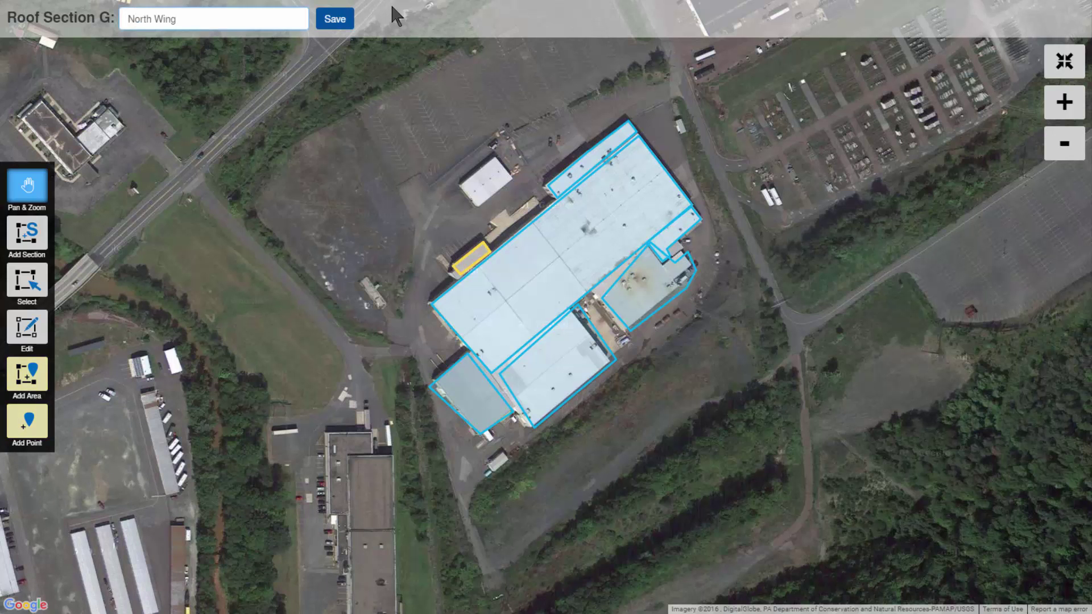
left_click(336, 20)
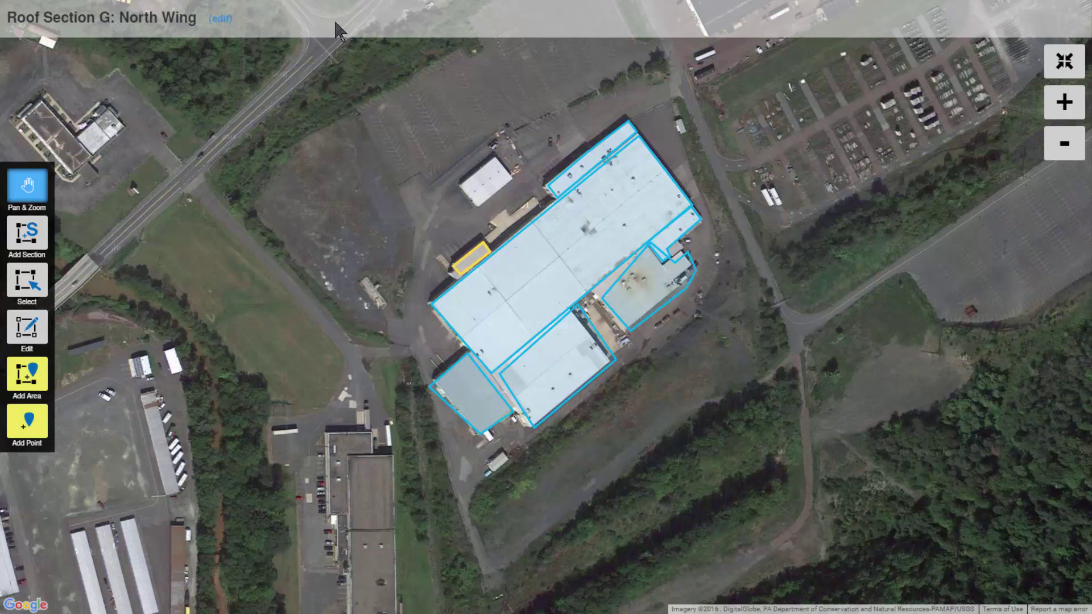
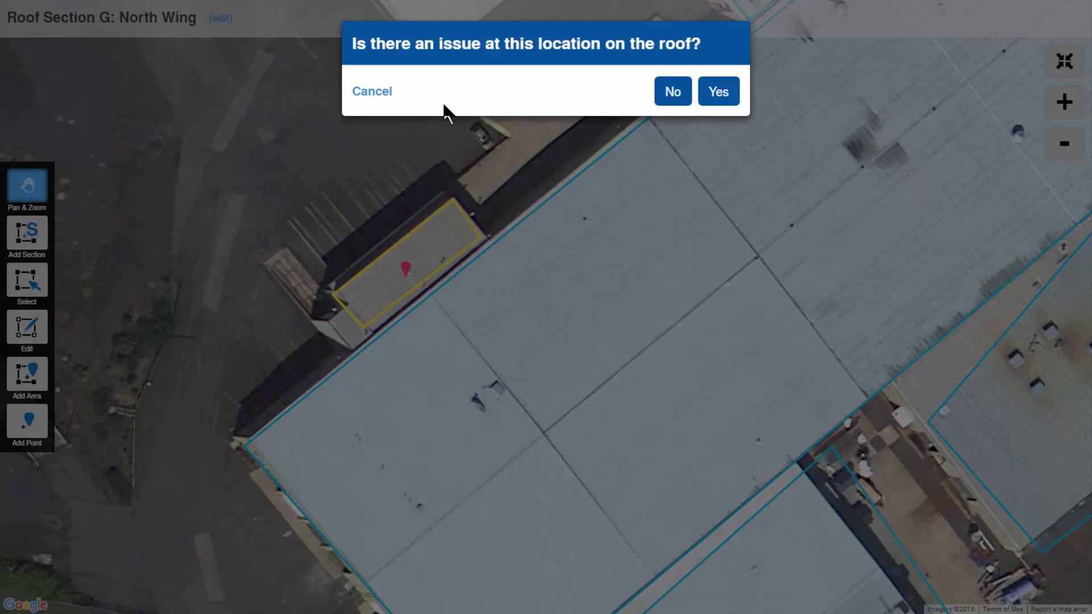
- Mark the point as no issue and save a detail named HVAC with its removal-for-reroofing definition
left_click(672, 92)
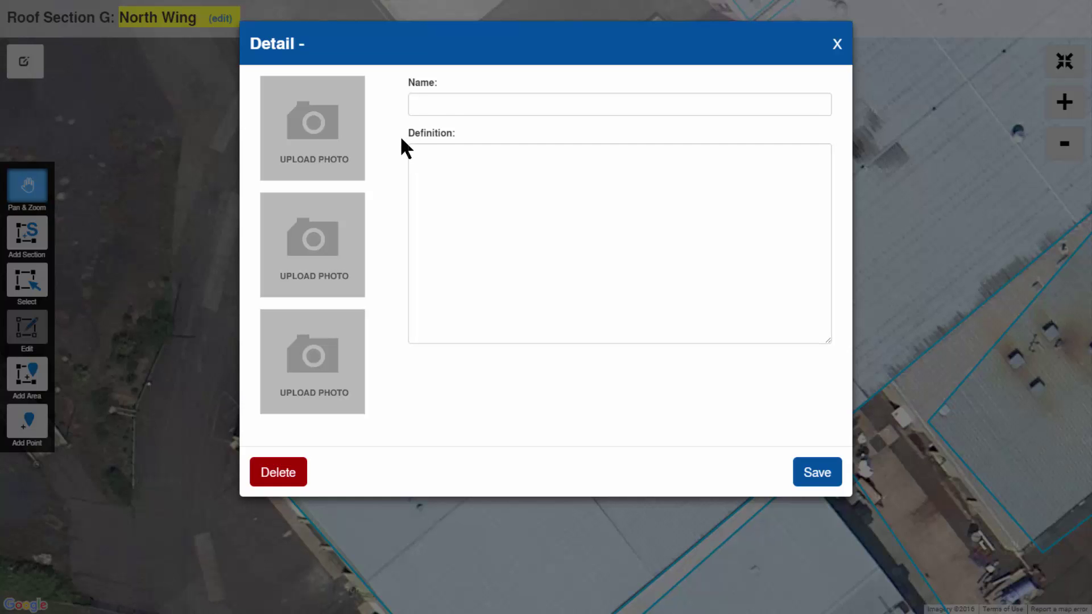
left_click(455, 106)
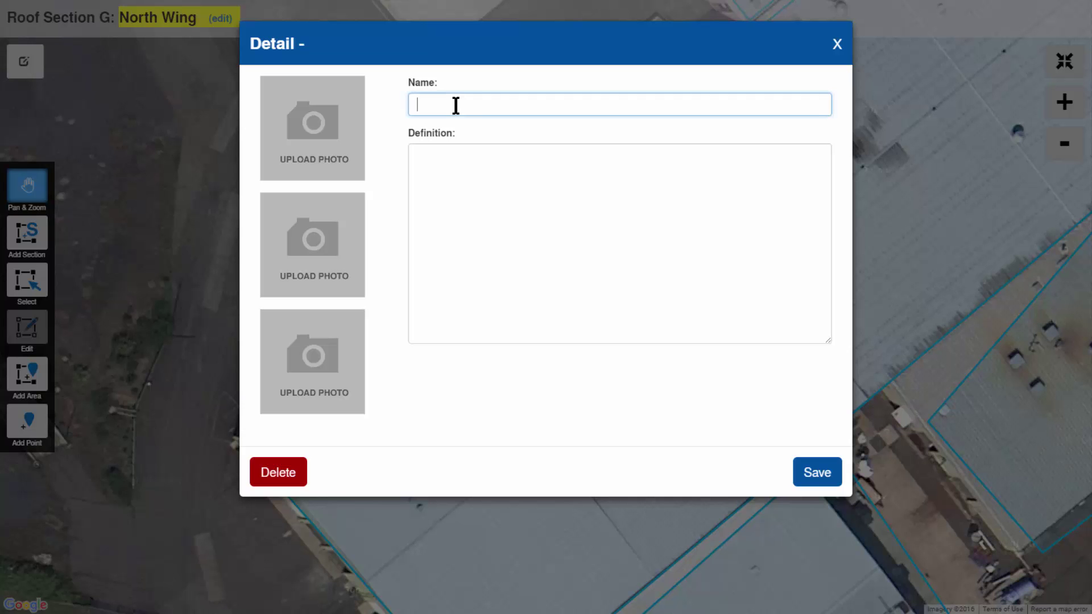
type("unit")
key("ctrl+a")
type("HVAC")
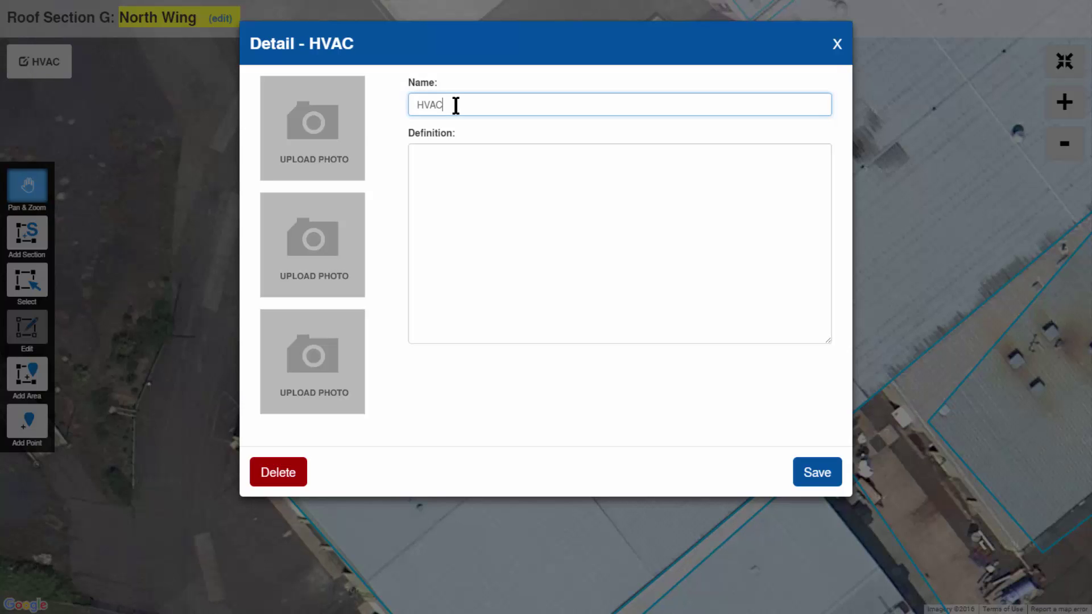
left_click(431, 165)
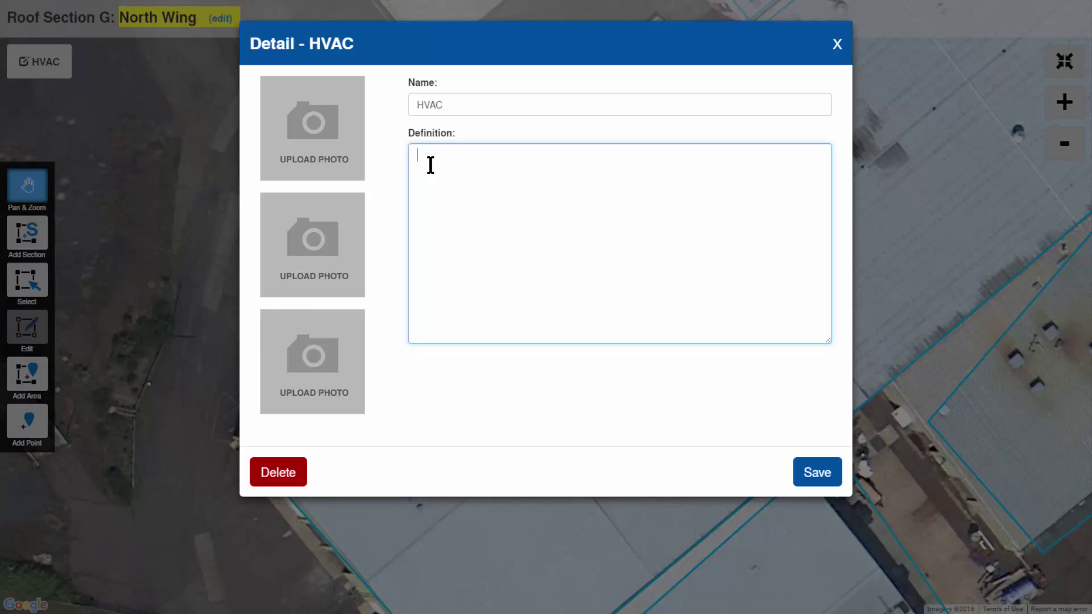
type("Detial will require removal for reroofing")
left_click(836, 474)
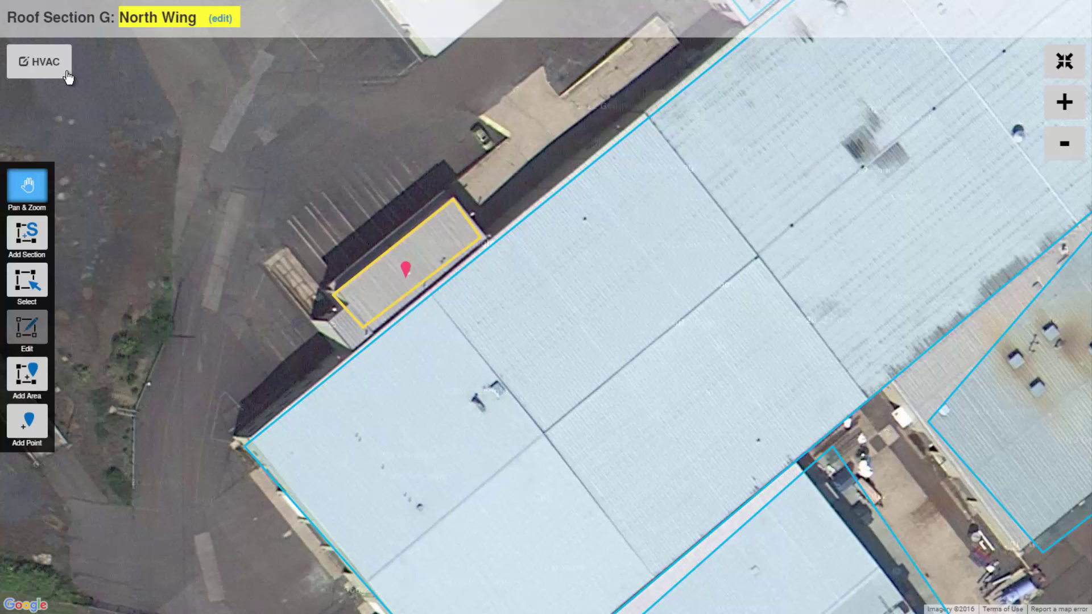
- Correct the 'Detial' typo so the HVAC definition reads 'Detail will require removal for reroofing'
left_click(45, 64)
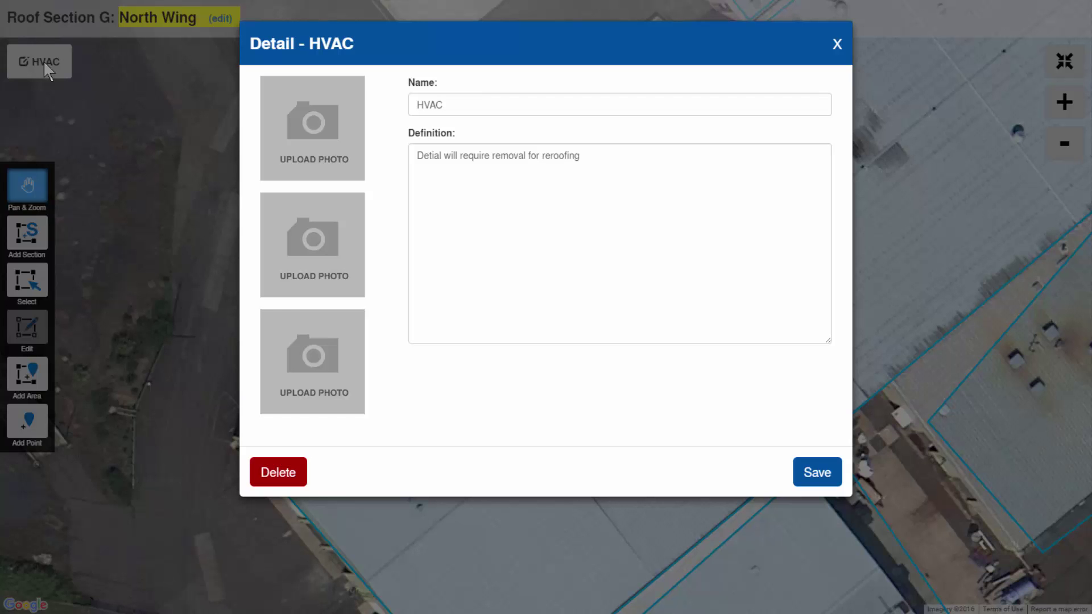
left_click(444, 155)
key("BackSpace")
key("BackSpace")
key("BackSpace")
key("BackSpace")
key("BackSpace")
type("tail")
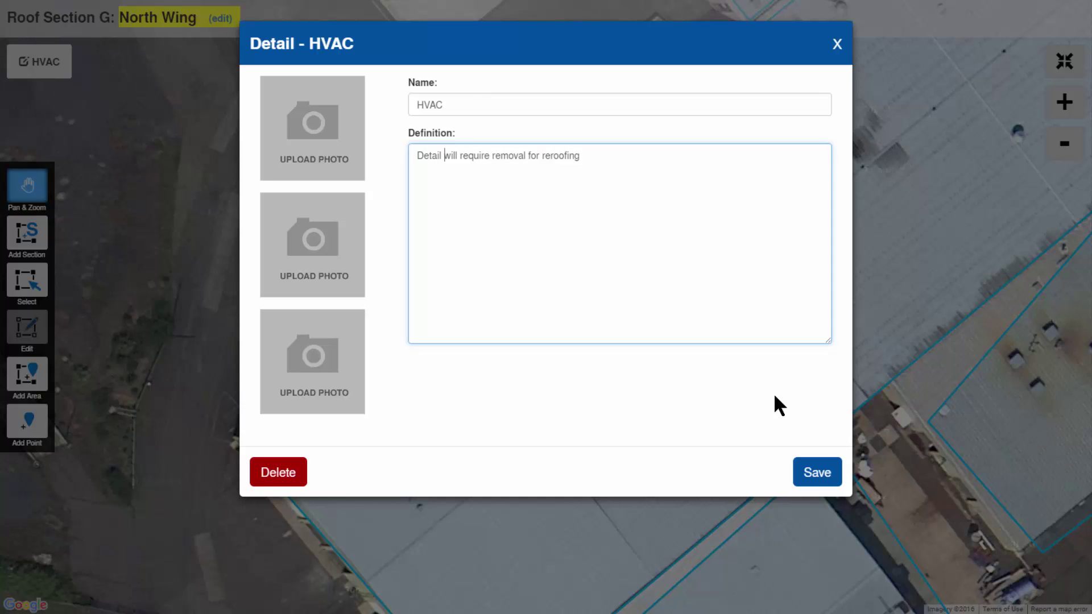
left_click(821, 478)
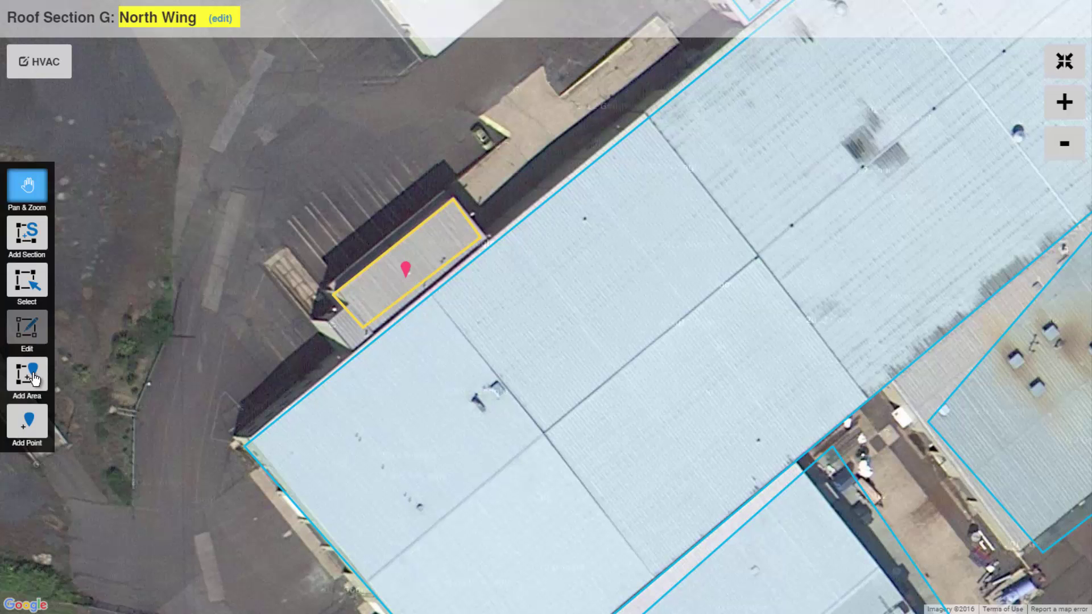
- Draw a small three-corner triangle inside the yellow North Wing section and save it
left_click(35, 379)
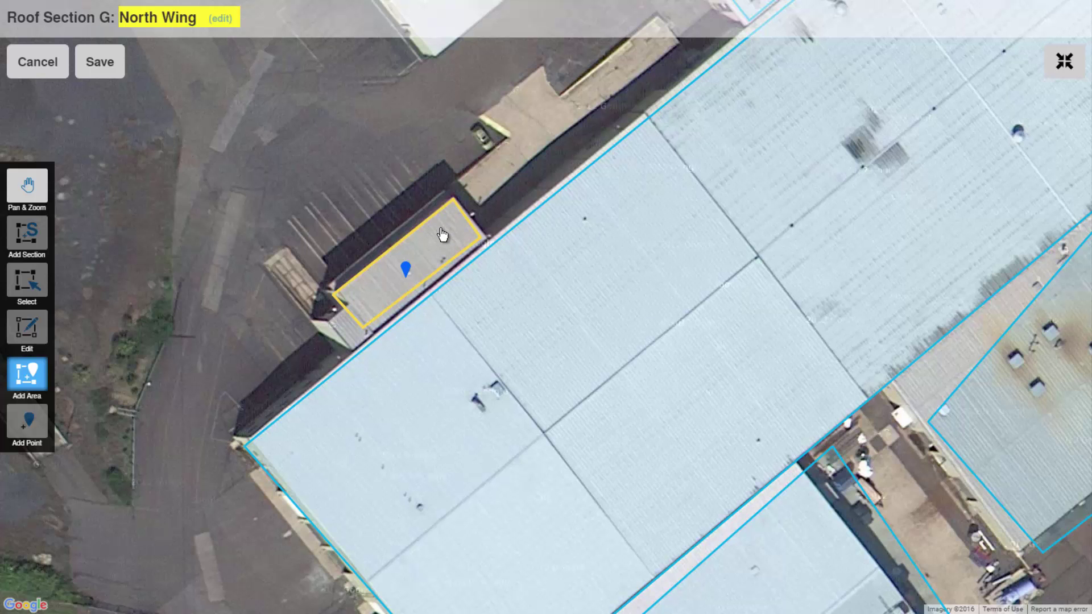
left_click_drag(464, 230, 439, 227)
left_click(451, 239)
right_click(435, 239)
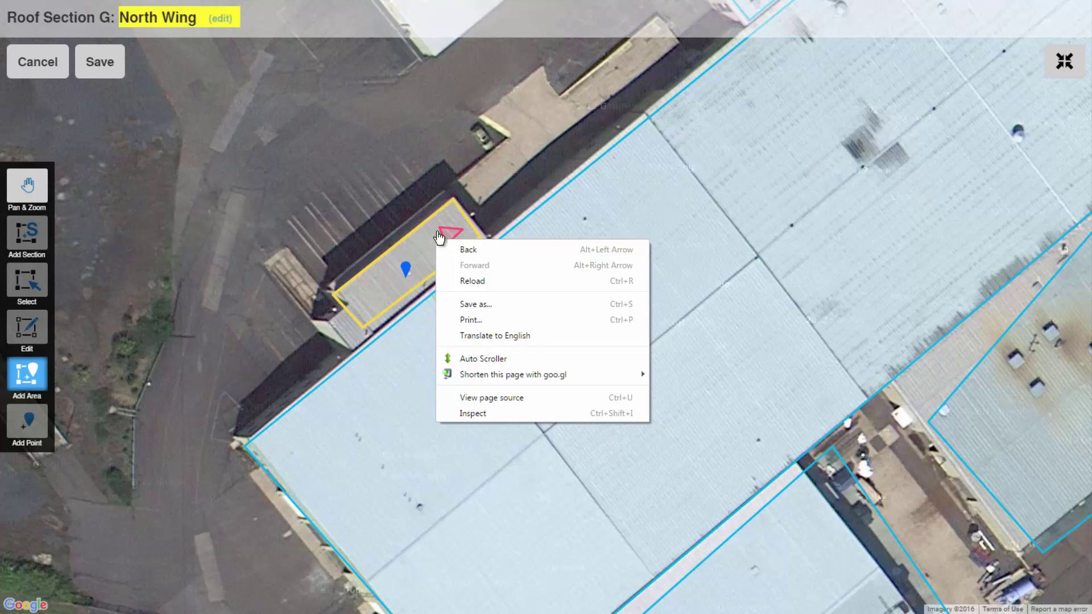
left_click(438, 231)
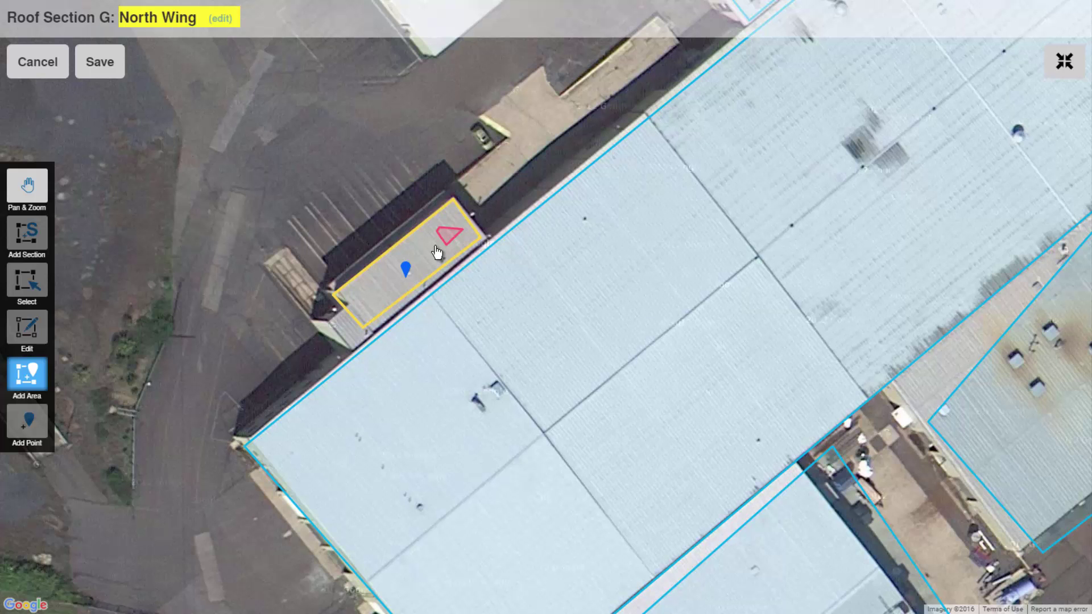
left_click(106, 74)
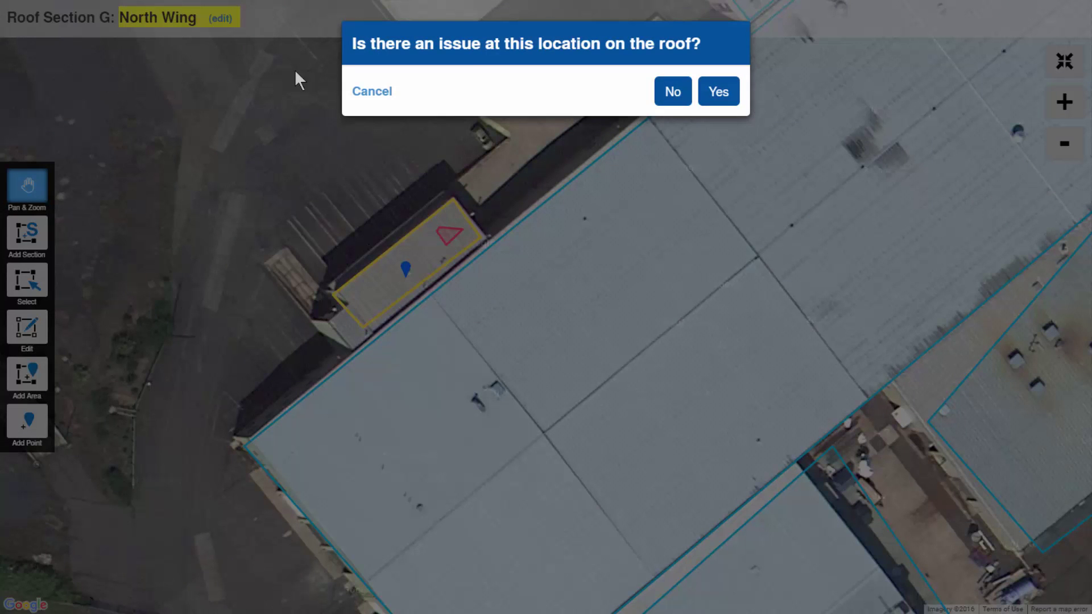
- Flag the triangle as an issue: Ponding deficiency, Moderate severity, Monitor action
left_click(719, 93)
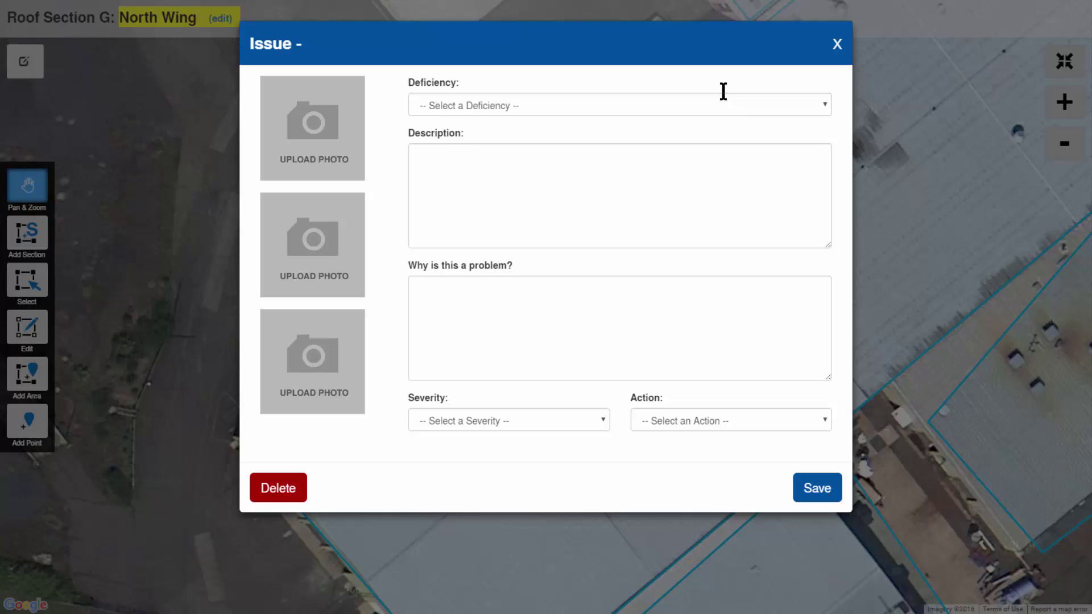
left_click(824, 104)
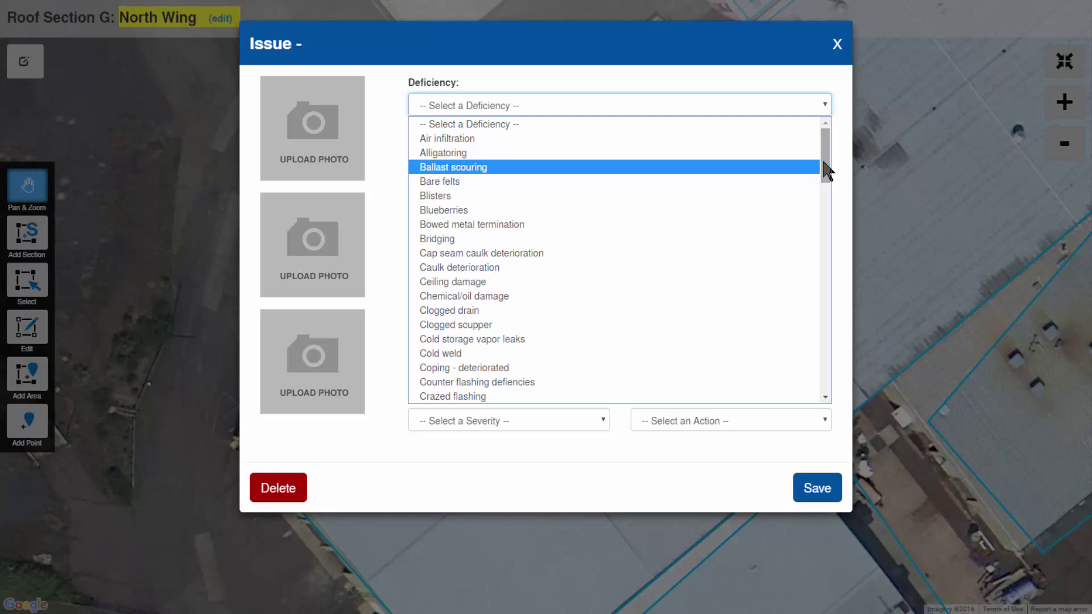
scroll(826, 170, "down", 8)
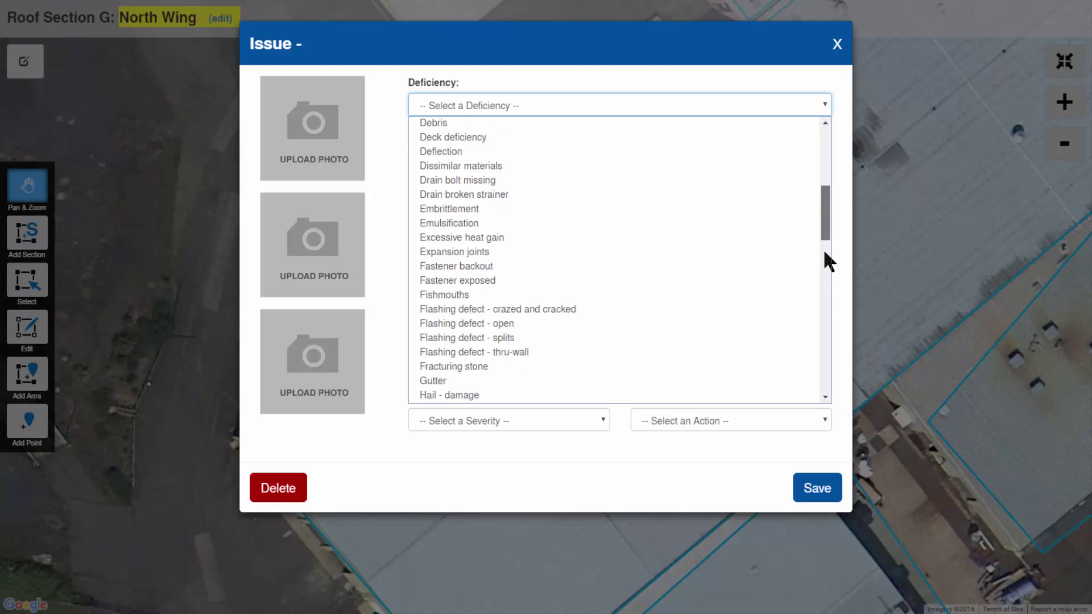
scroll(825, 285, "down", 10)
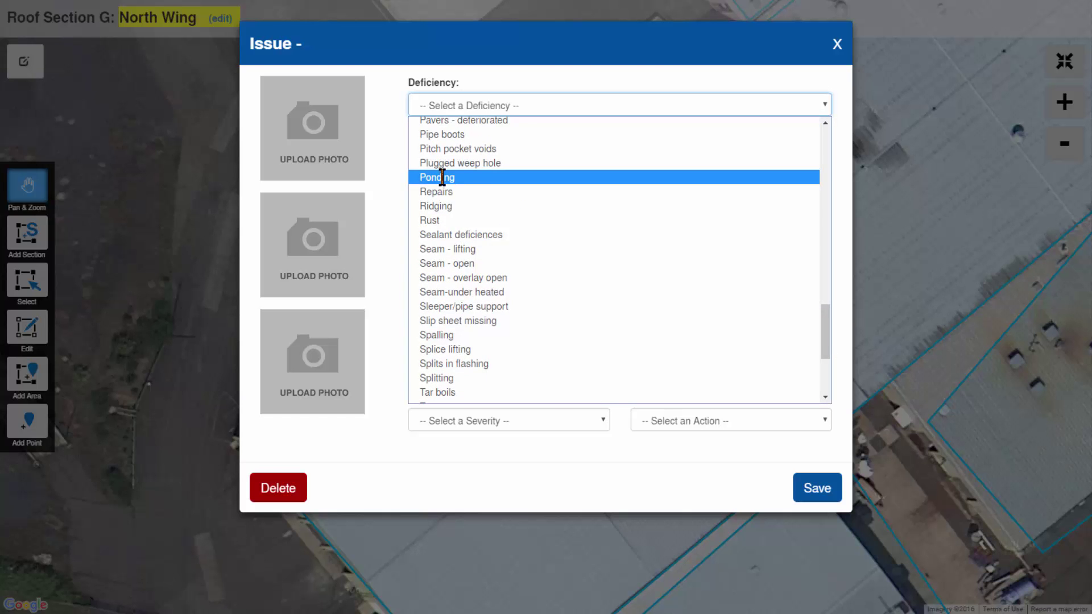
left_click(442, 177)
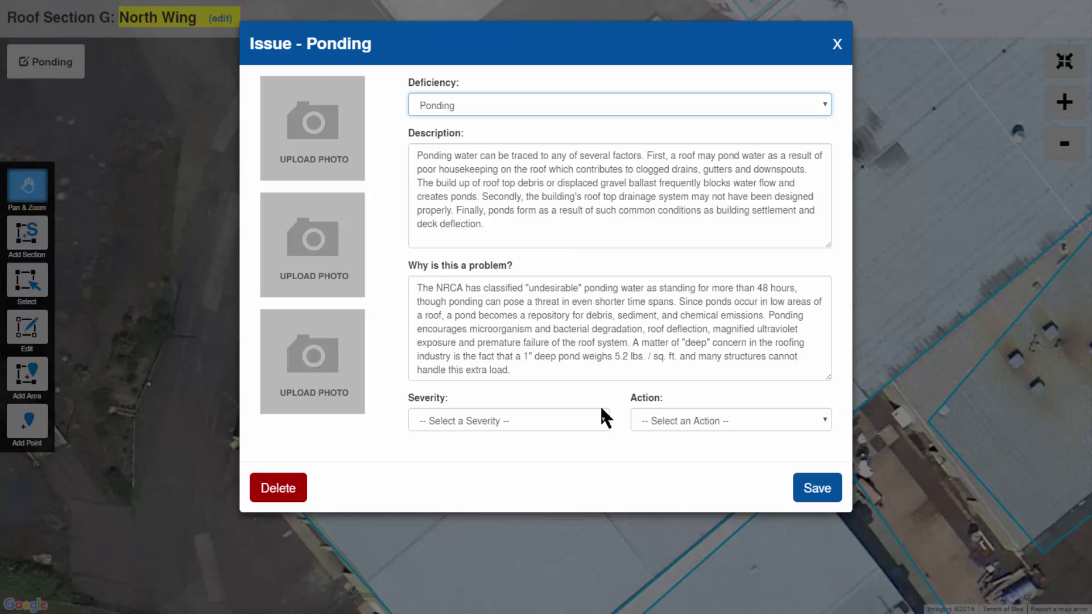
left_click(603, 427)
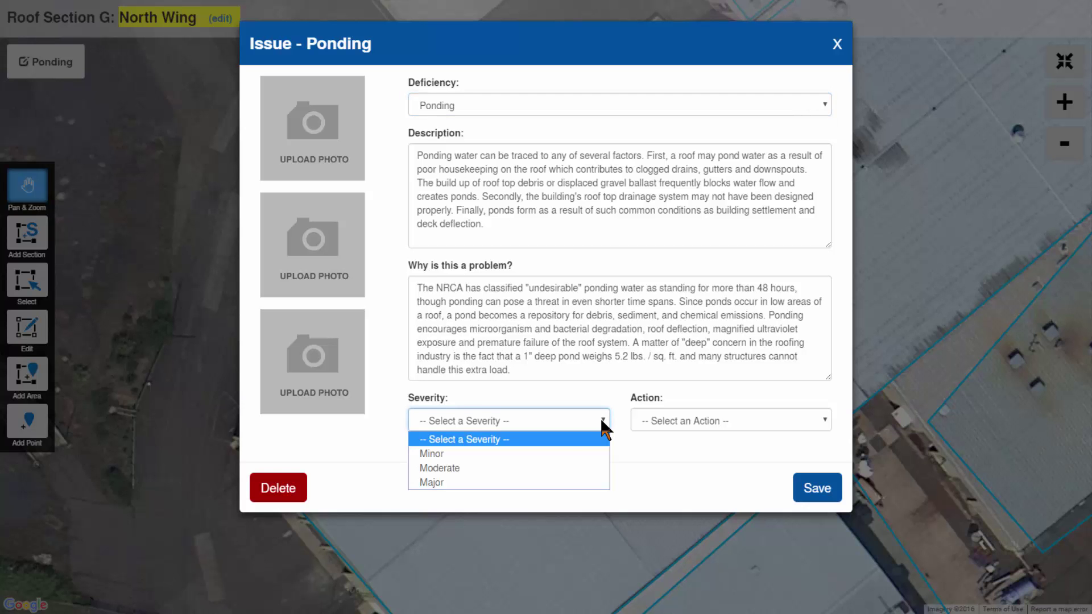
left_click(550, 468)
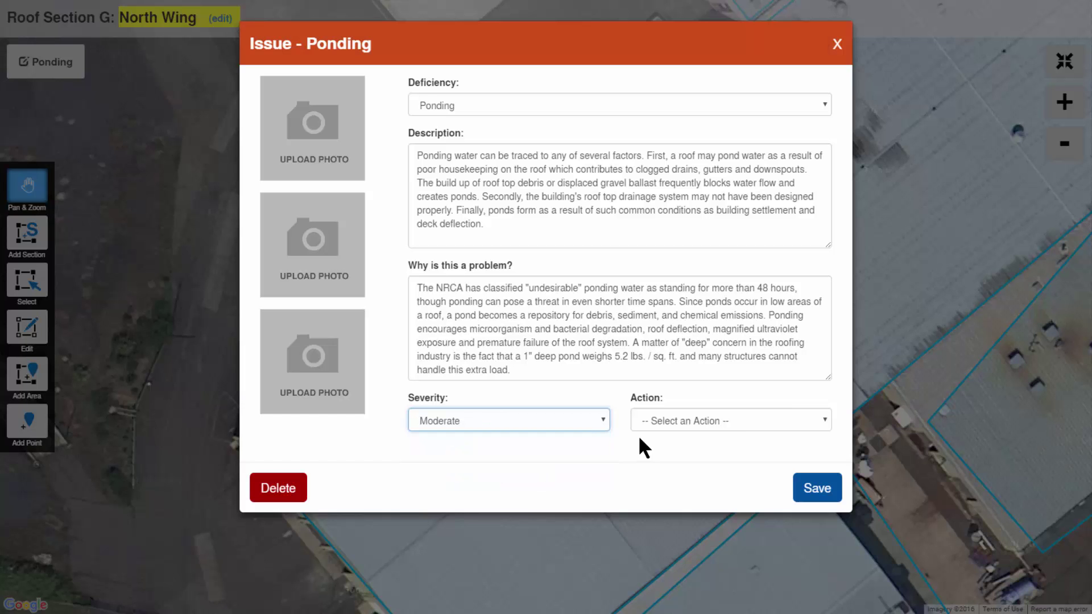
left_click(756, 424)
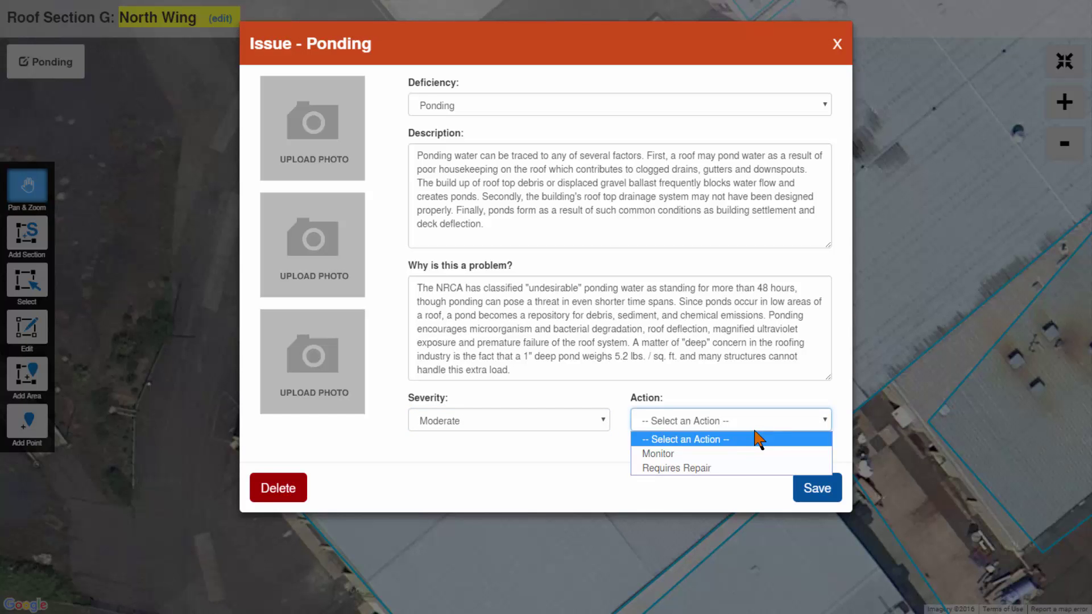
left_click(734, 454)
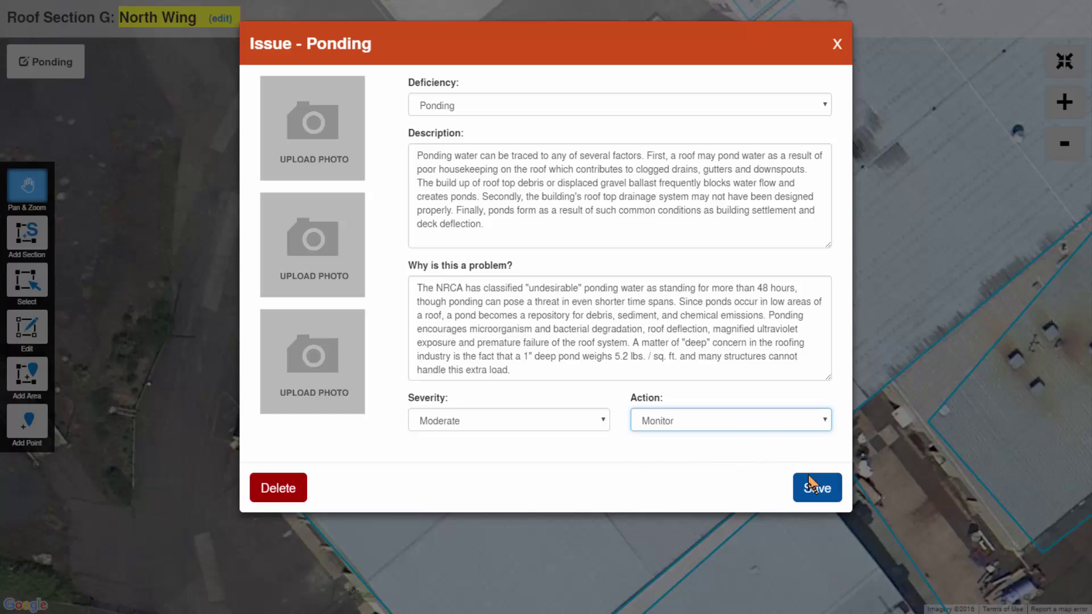
- Attach a roof photo to the Ponding issue and save it
left_click(314, 139)
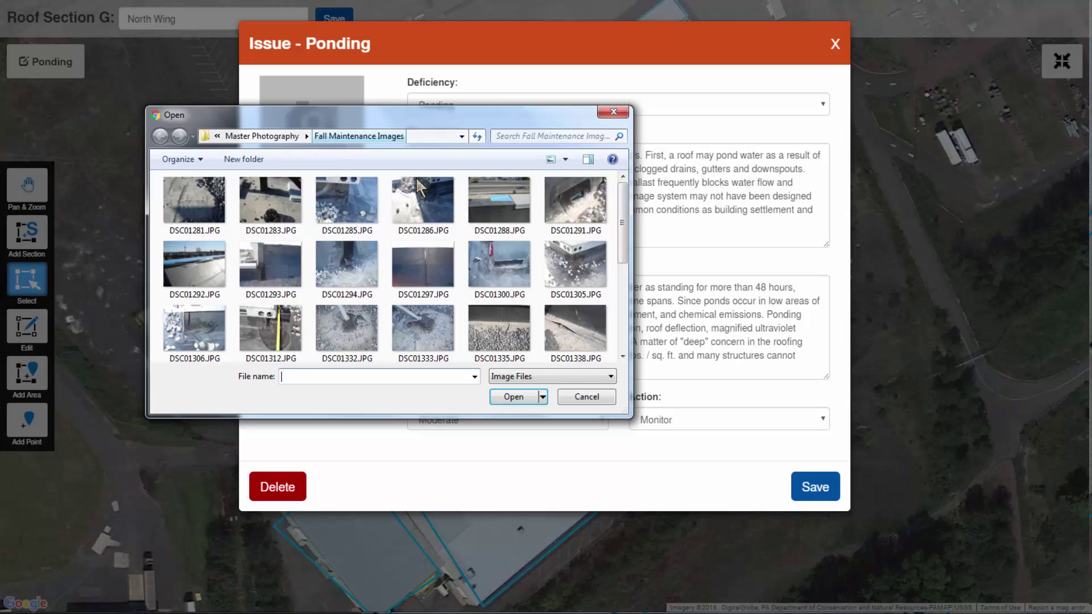
left_click_drag(620, 240, 618, 339)
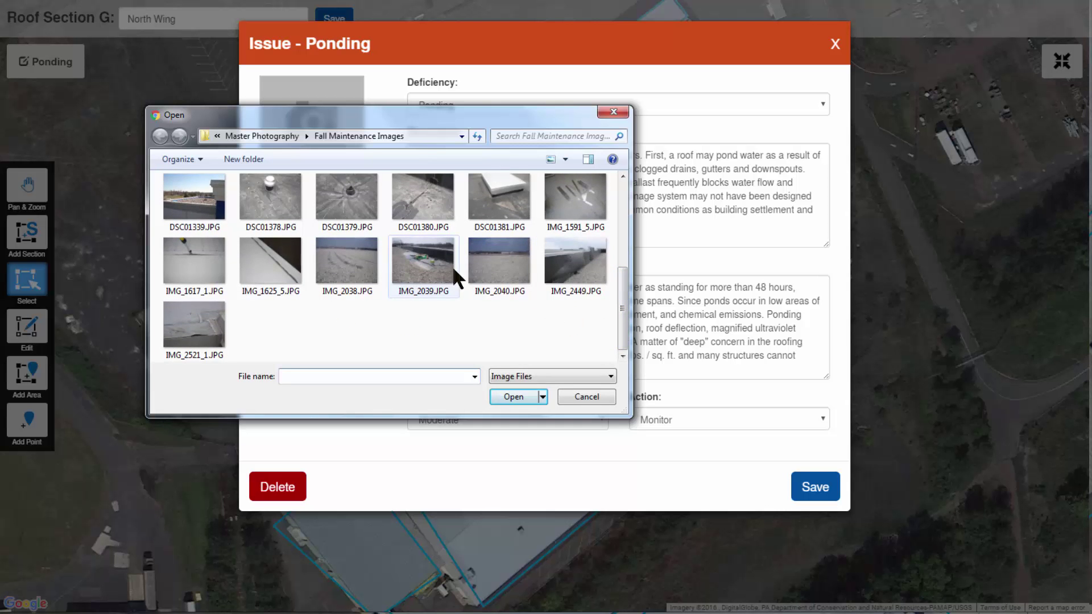
double_click(577, 216)
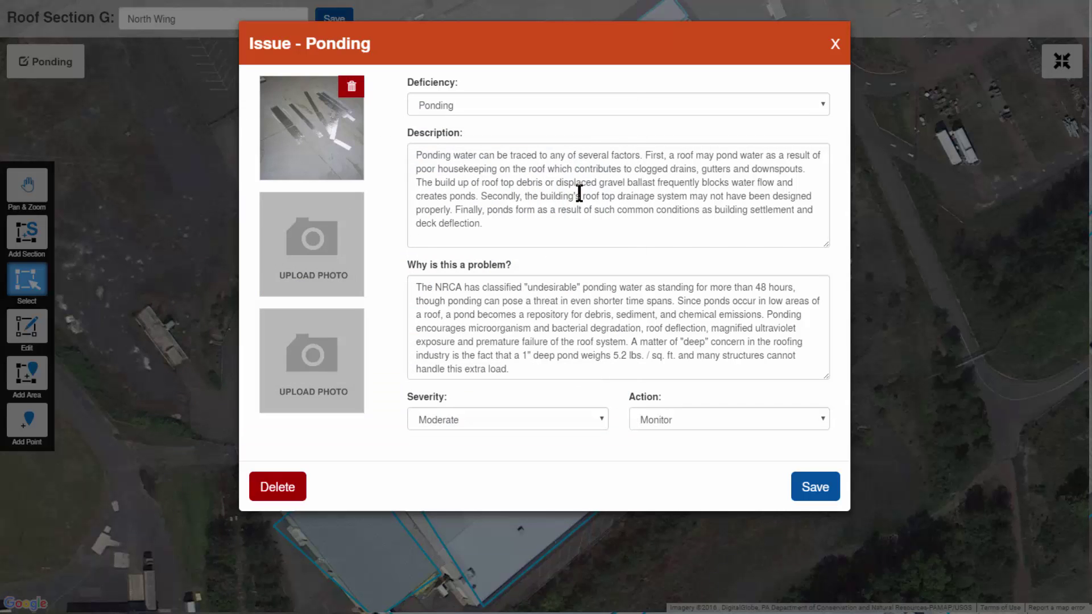
left_click(814, 484)
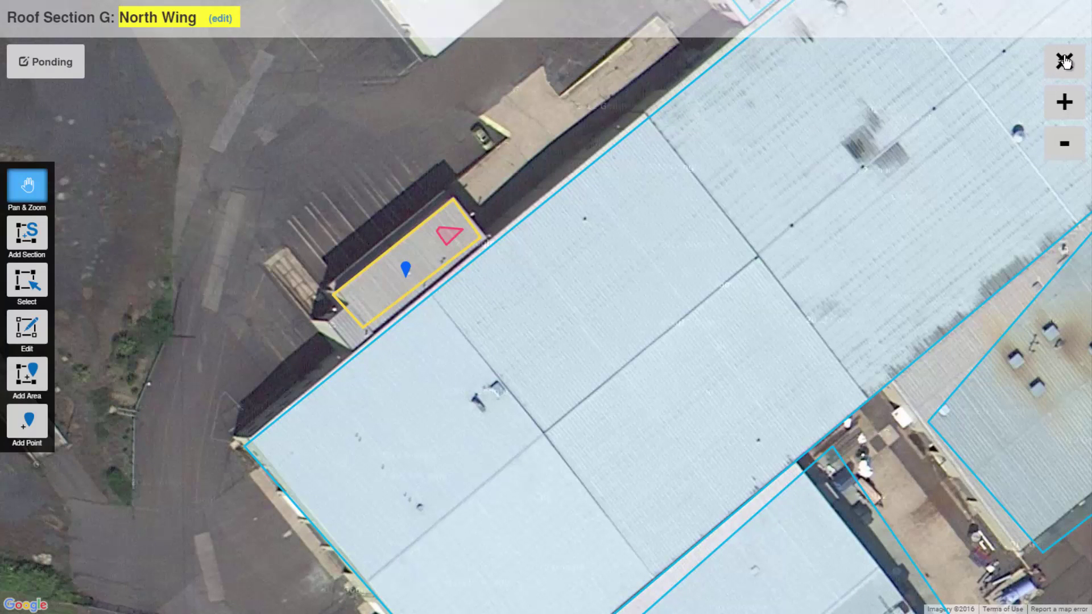
- Set the North Wing outcome to Repair, leave estimated costs off, and choose Moderate severity
left_click(1064, 61)
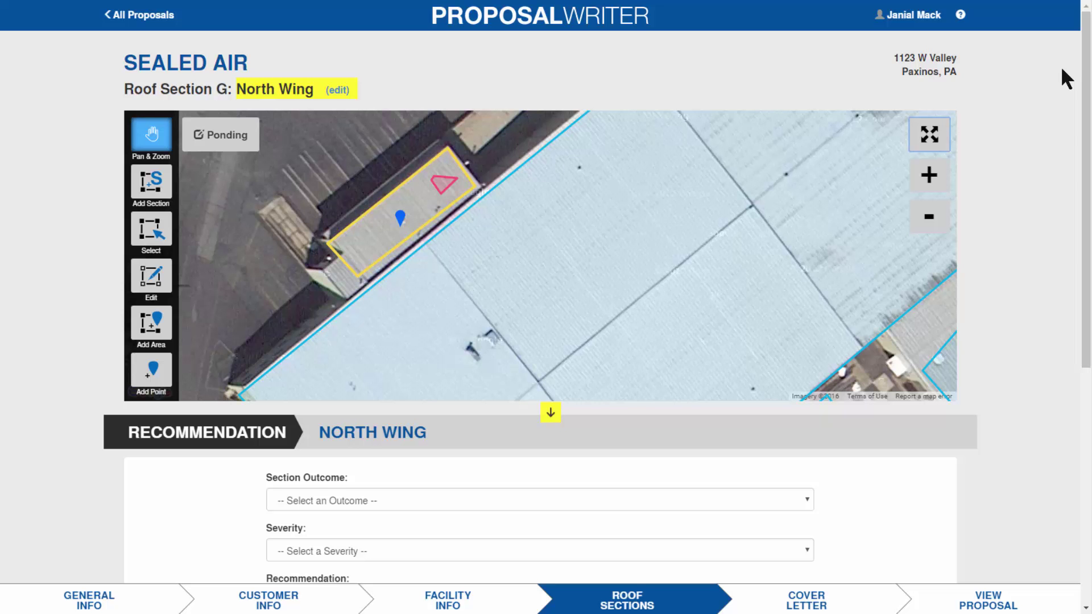
left_click_drag(1089, 211, 1075, 349)
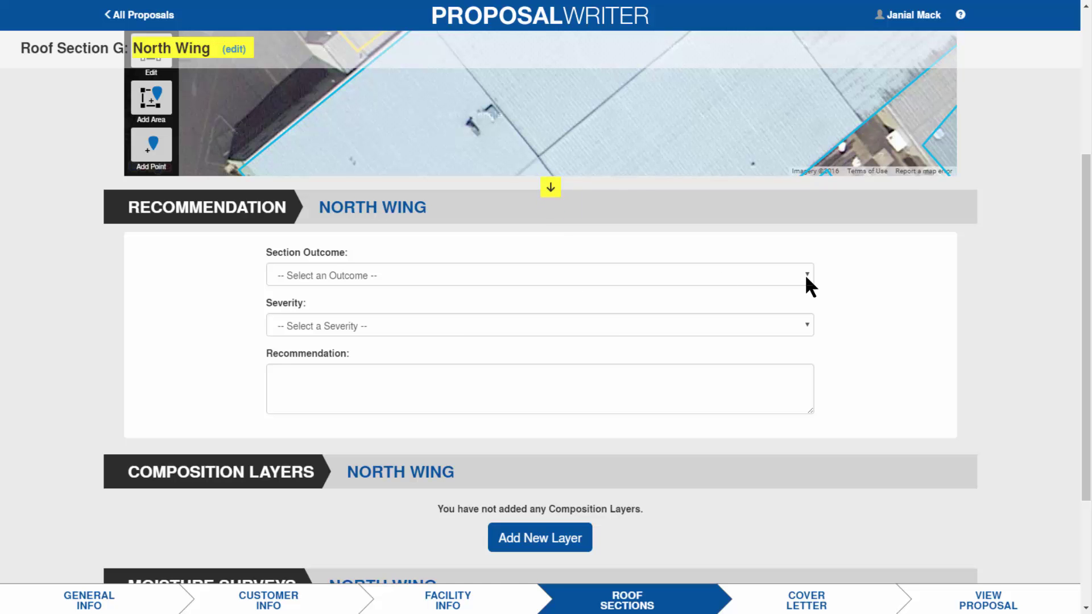
left_click(807, 279)
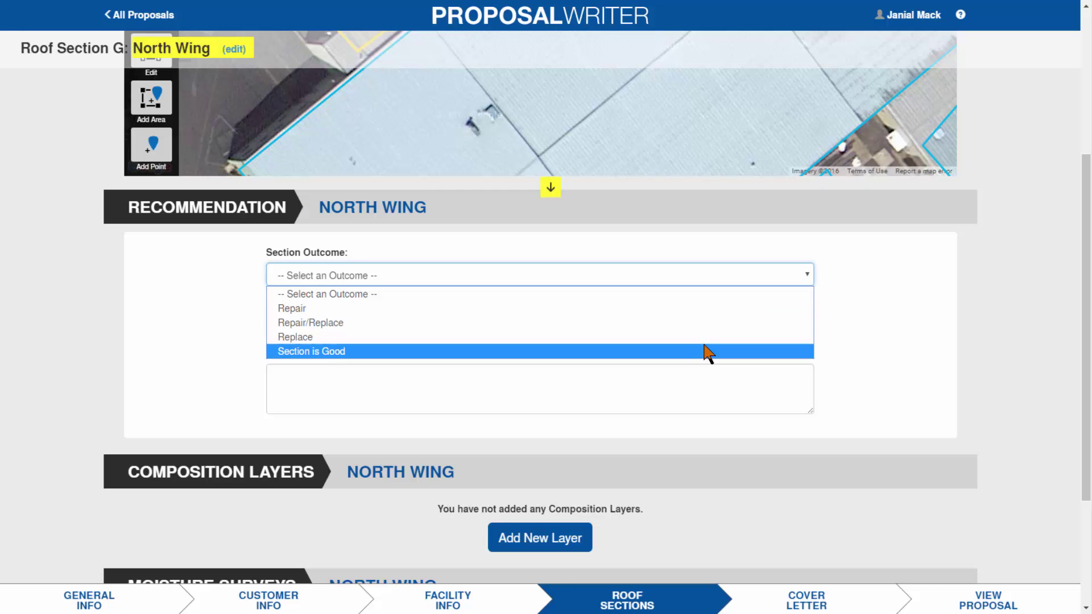
left_click(704, 308)
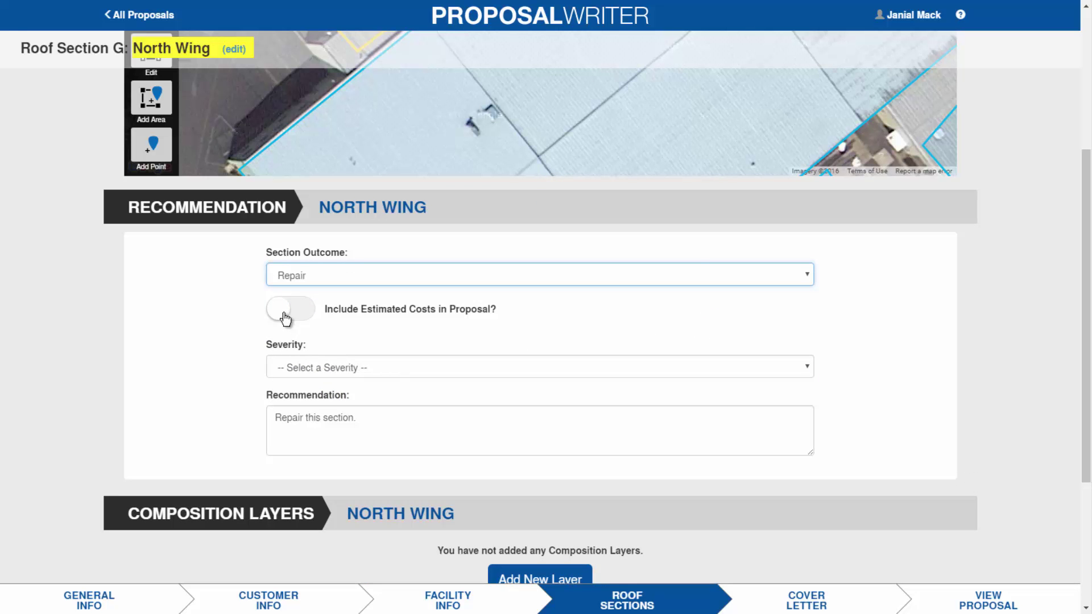
left_click(317, 312)
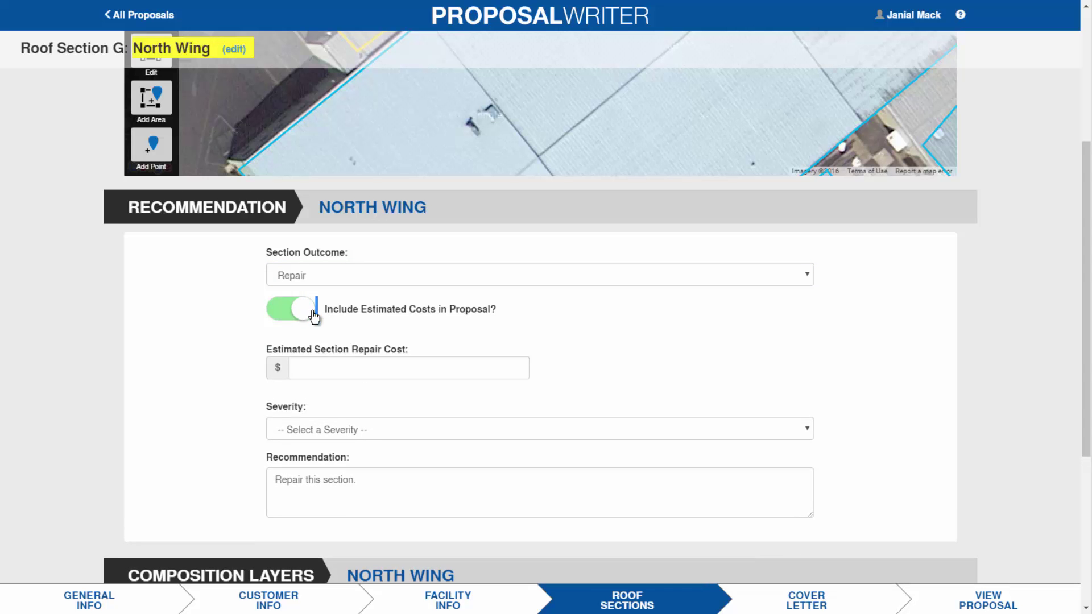
left_click(281, 312)
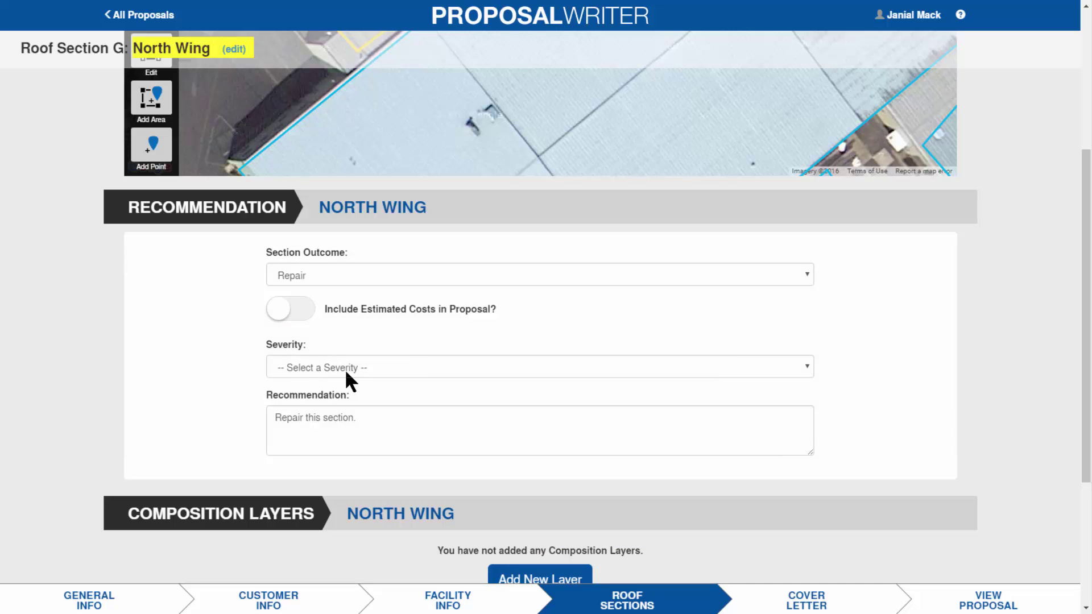
left_click(807, 370)
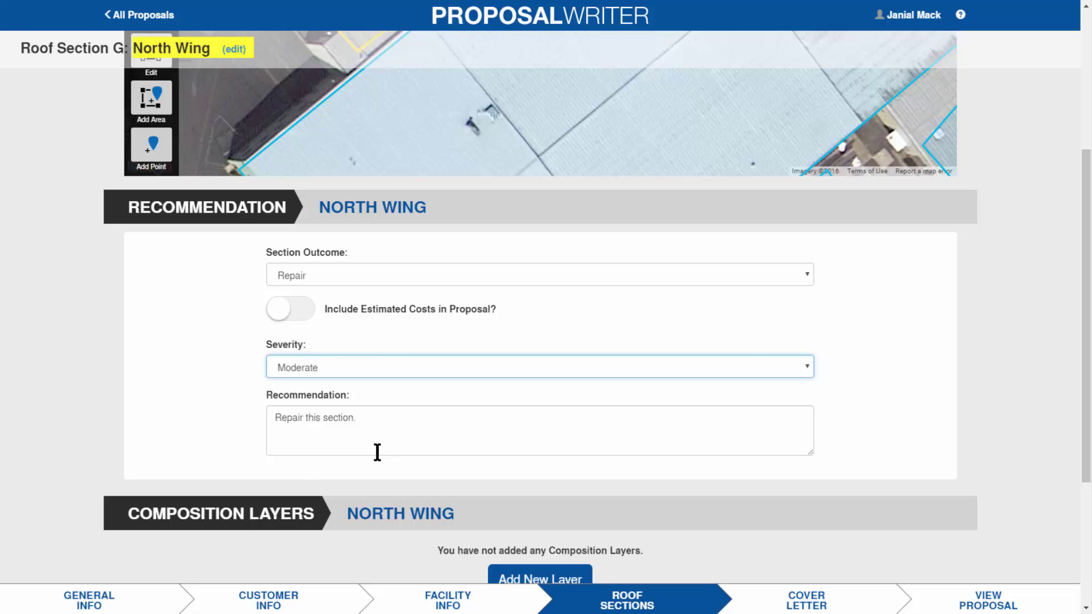
- Add 'Contractor required to make repairs to extend the life of the roof.' to the recommendation
left_click(355, 417)
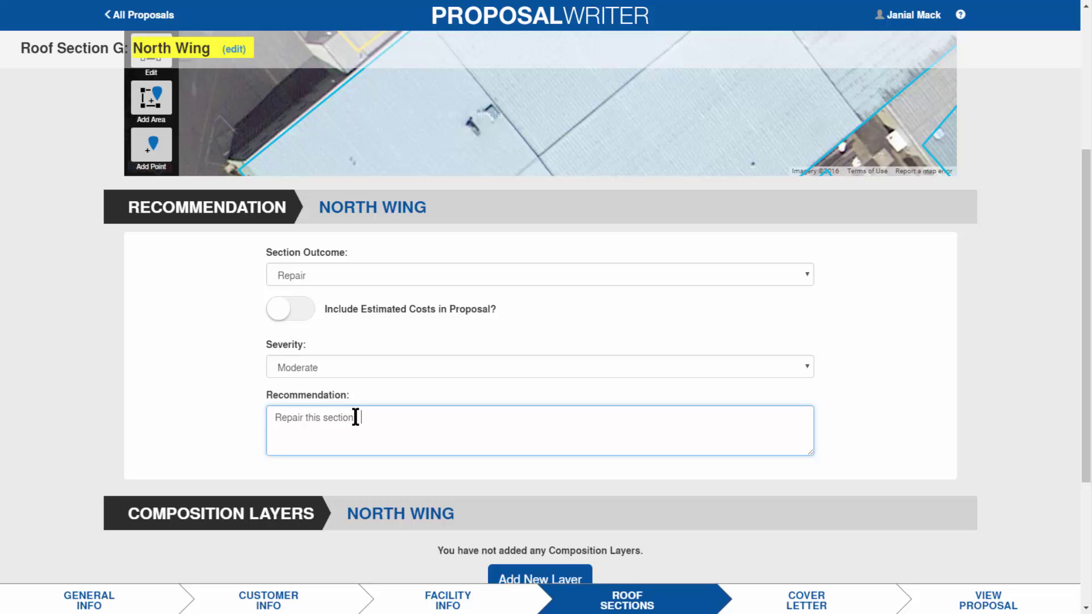
type("Contractor required to make repairs to ext")
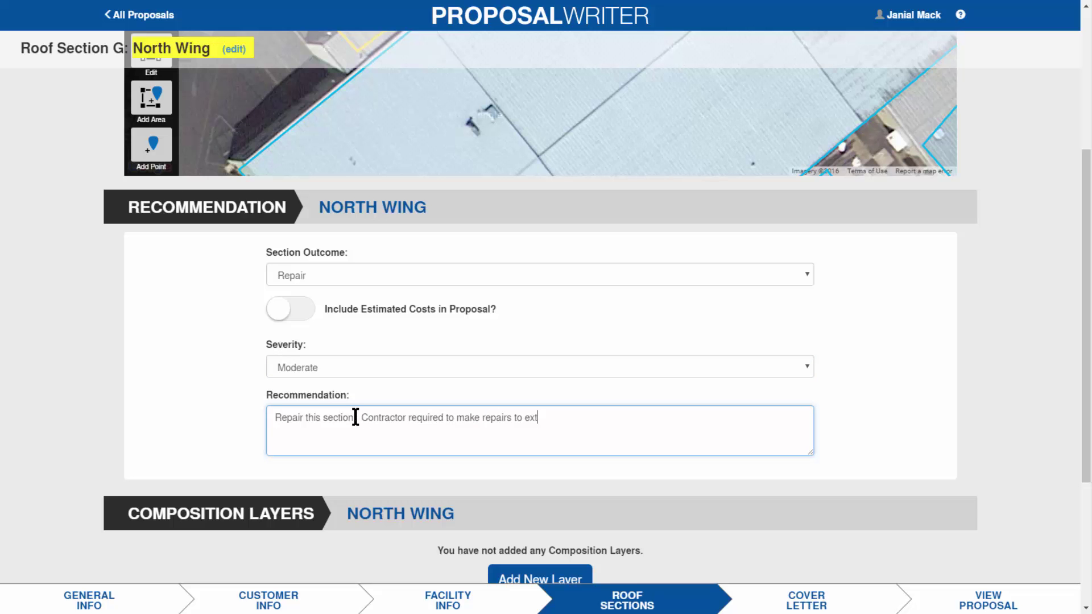
type("end the life of the roof.")
left_click_drag(1088, 322, 1088, 441)
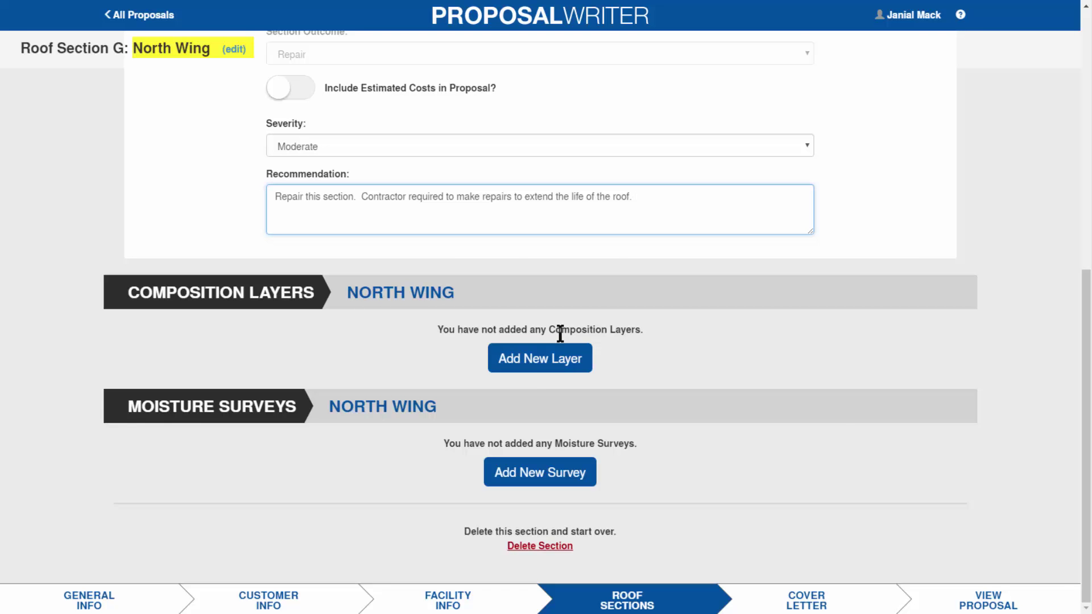
- Add a Deck composition layer of Plywood, mechanically attached
left_click(540, 367)
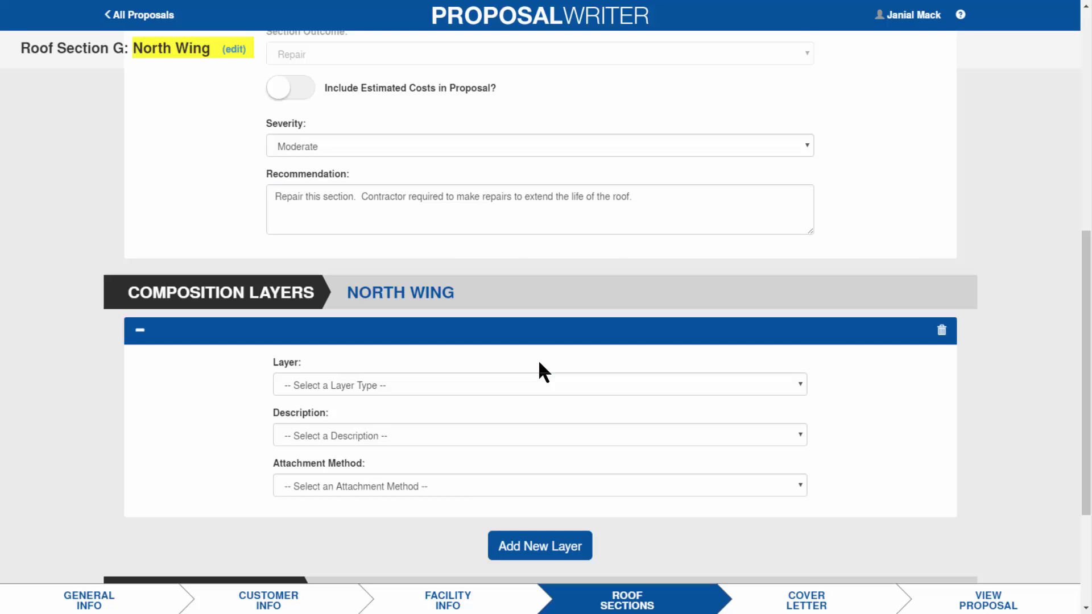
left_click(801, 384)
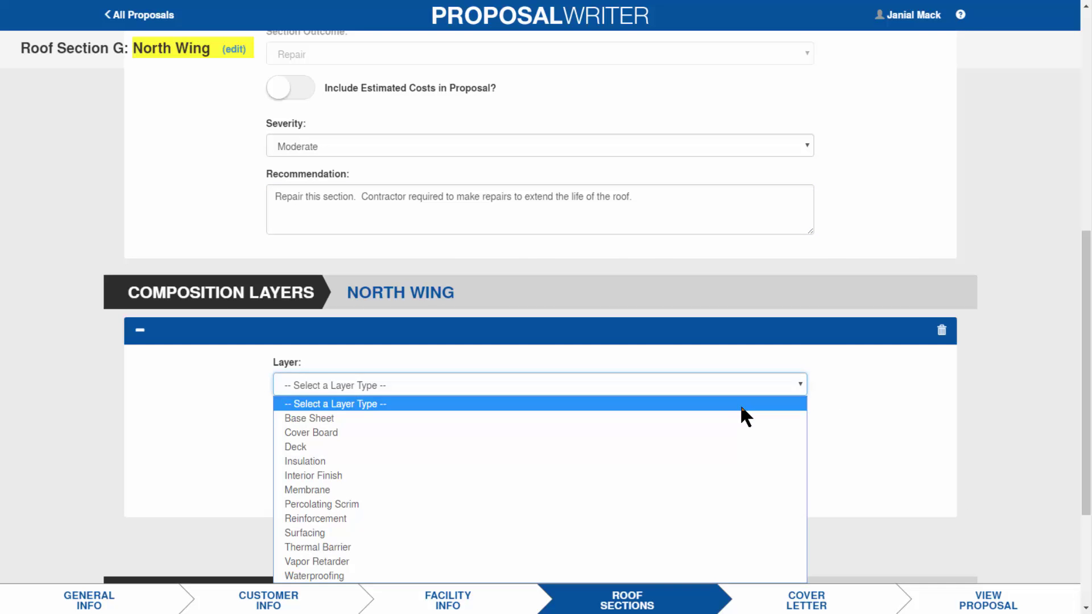
left_click(523, 447)
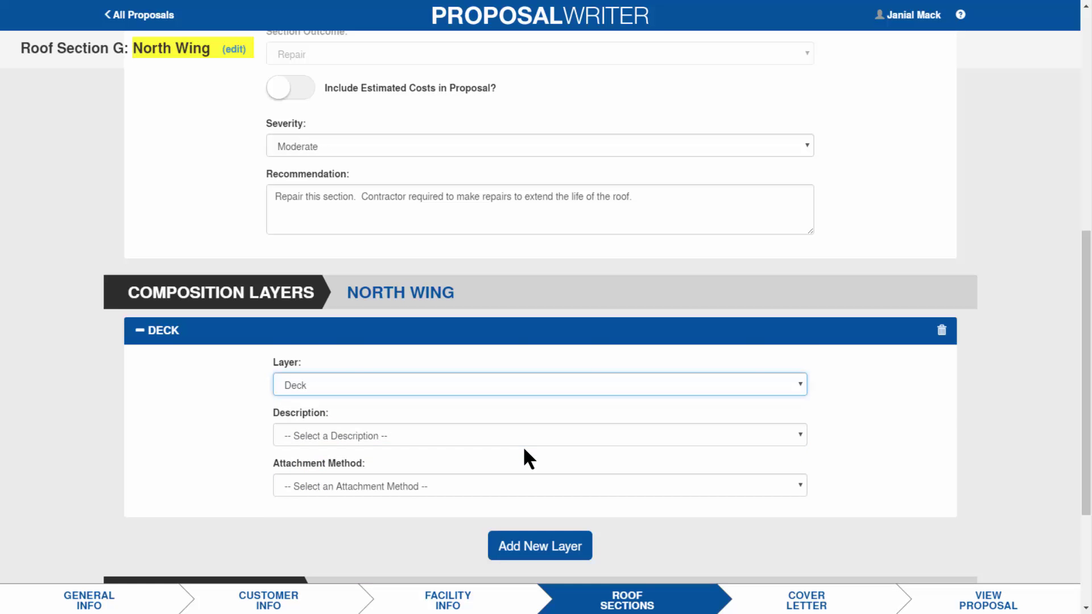
left_click(801, 436)
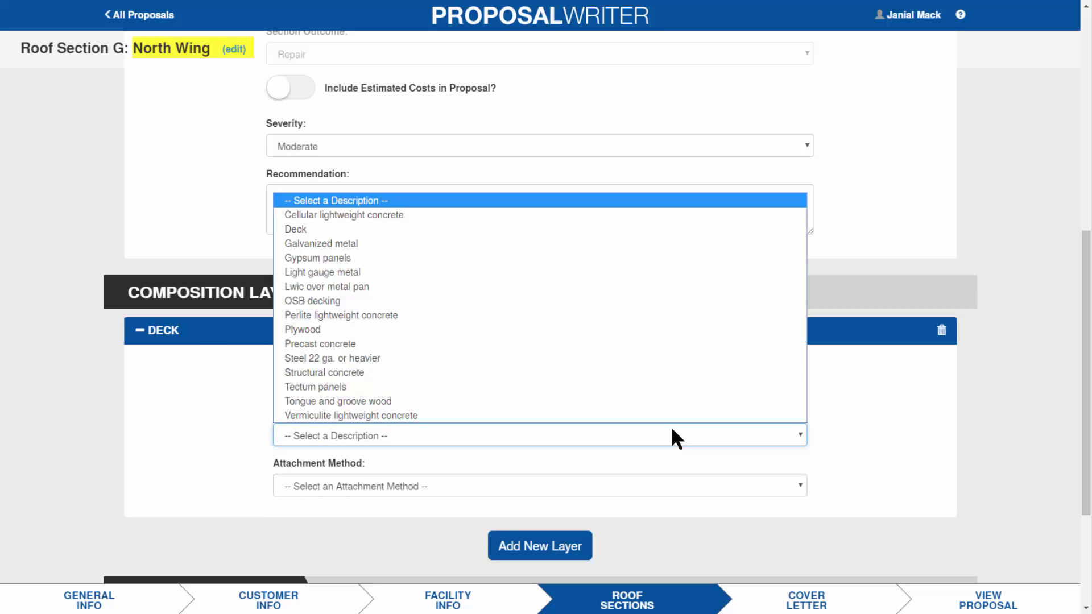
left_click(446, 329)
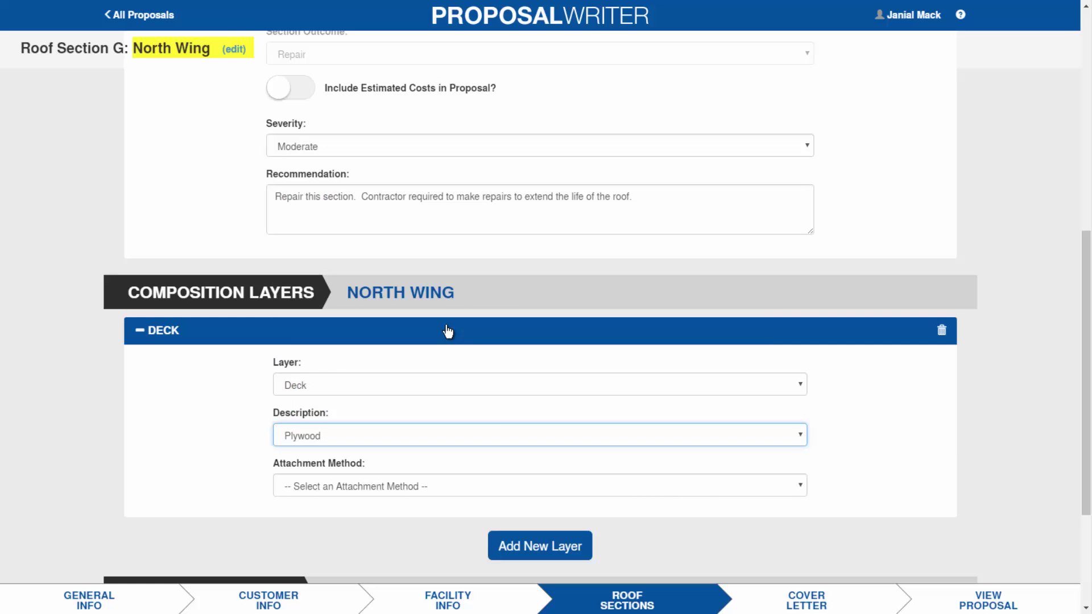
left_click(800, 488)
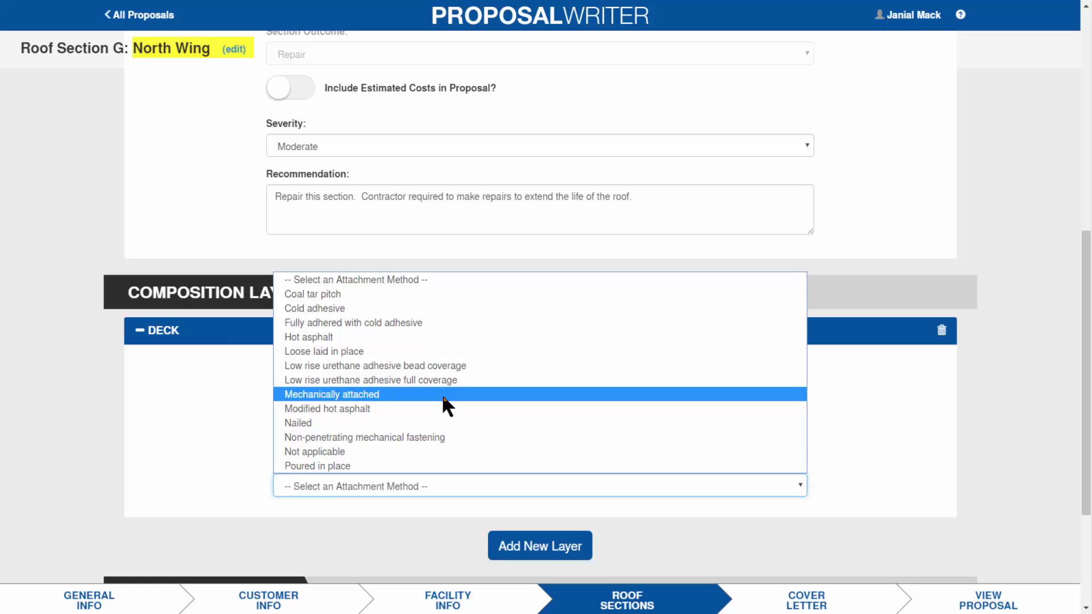
left_click(443, 394)
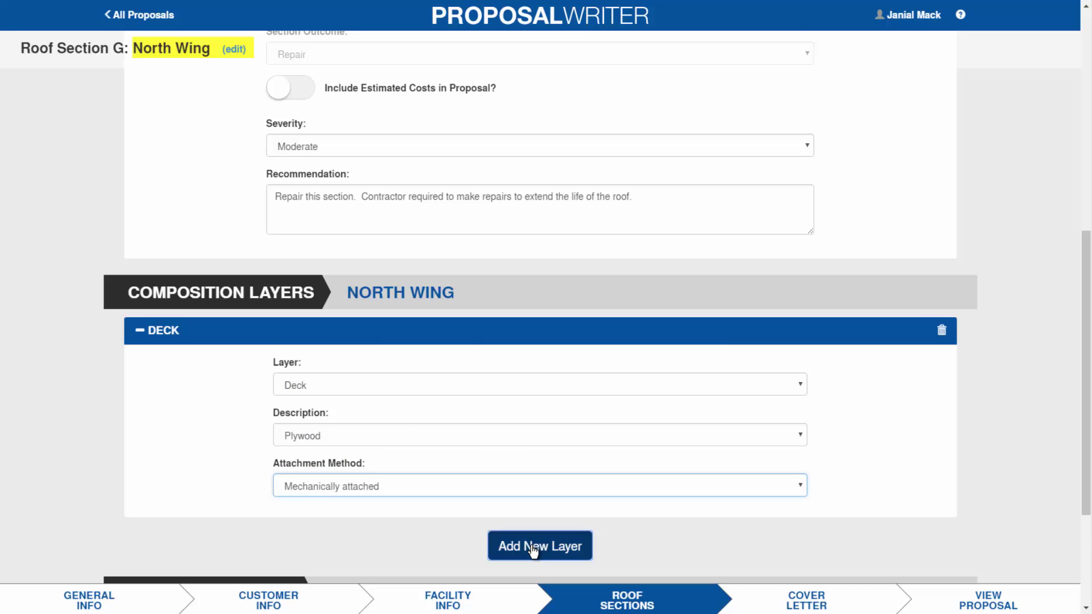
- Add a Thermal Barrier layer of 1/2" gypsum board, mechanically attached
left_click(533, 548)
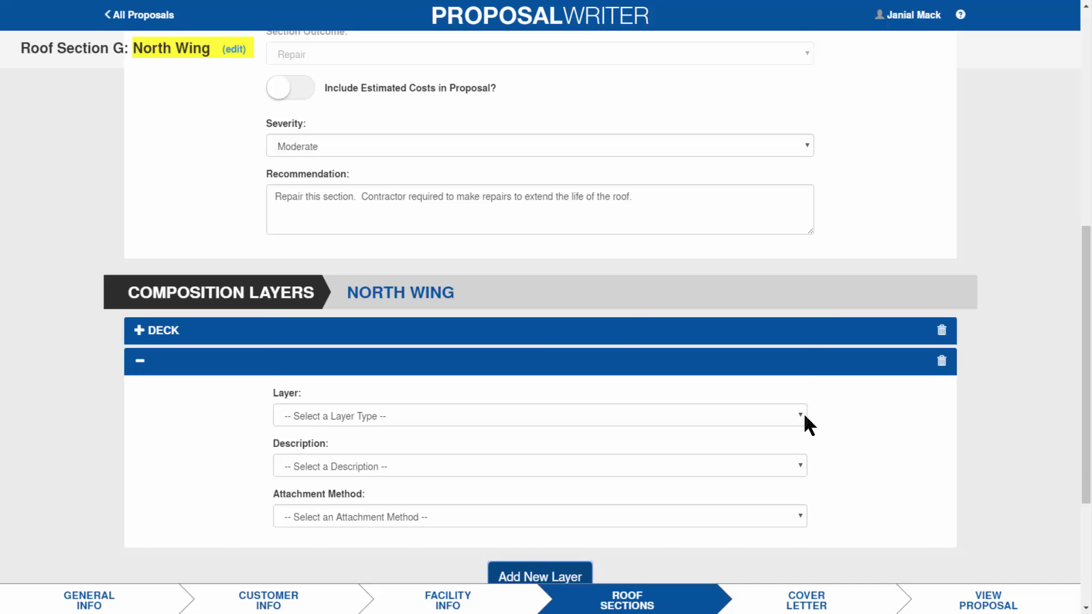
left_click(800, 416)
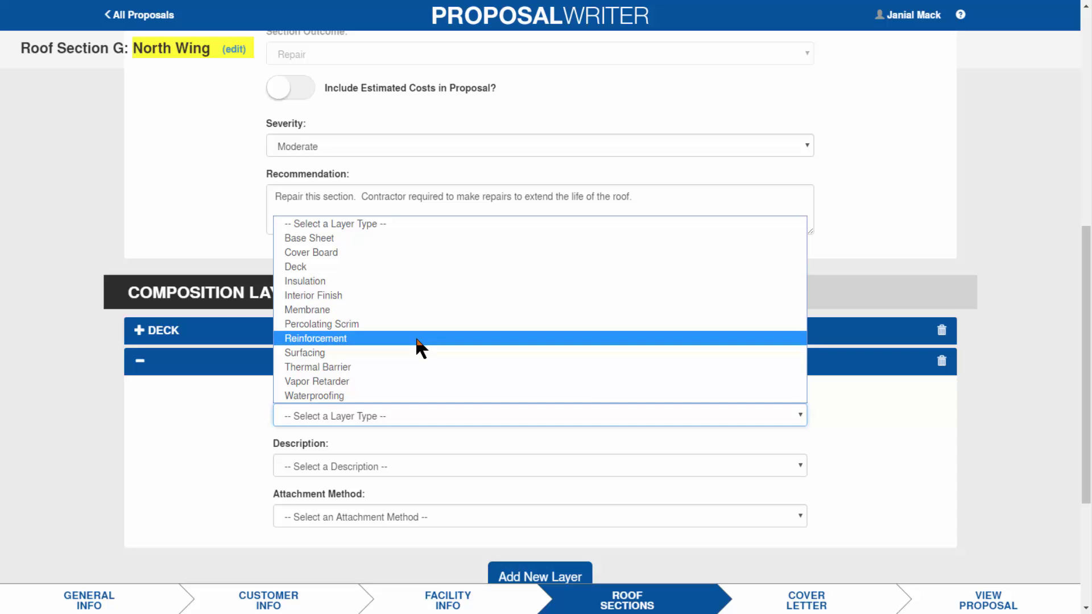
left_click(417, 367)
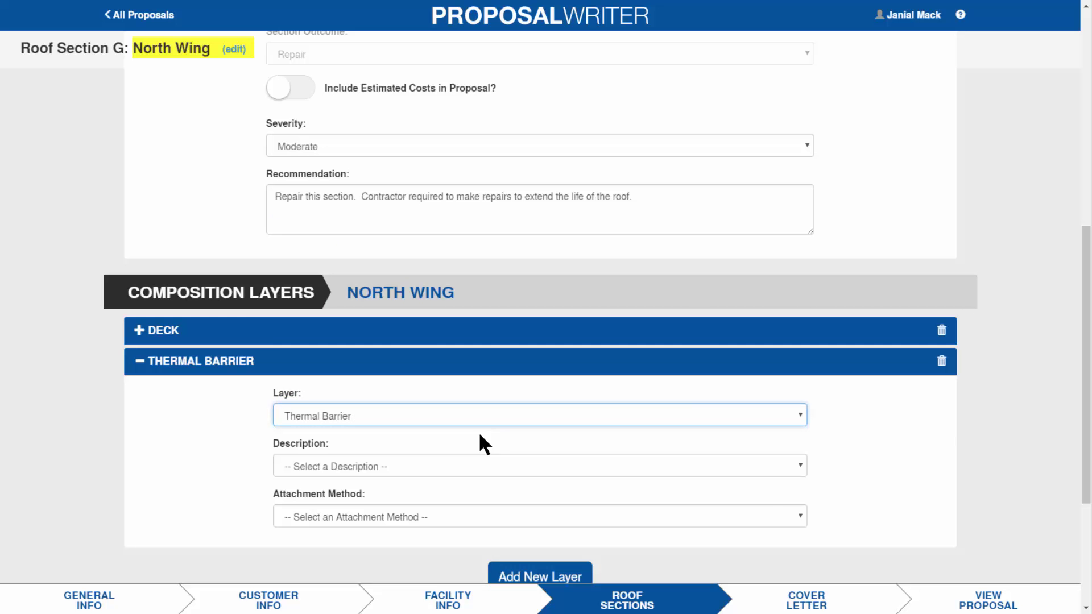
left_click(801, 466)
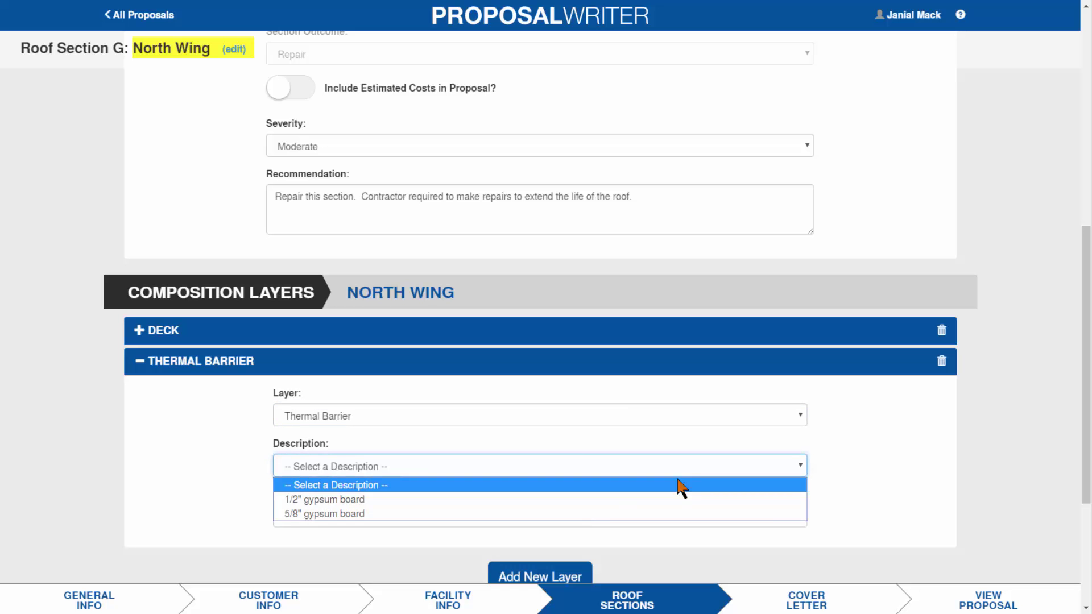
left_click(575, 501)
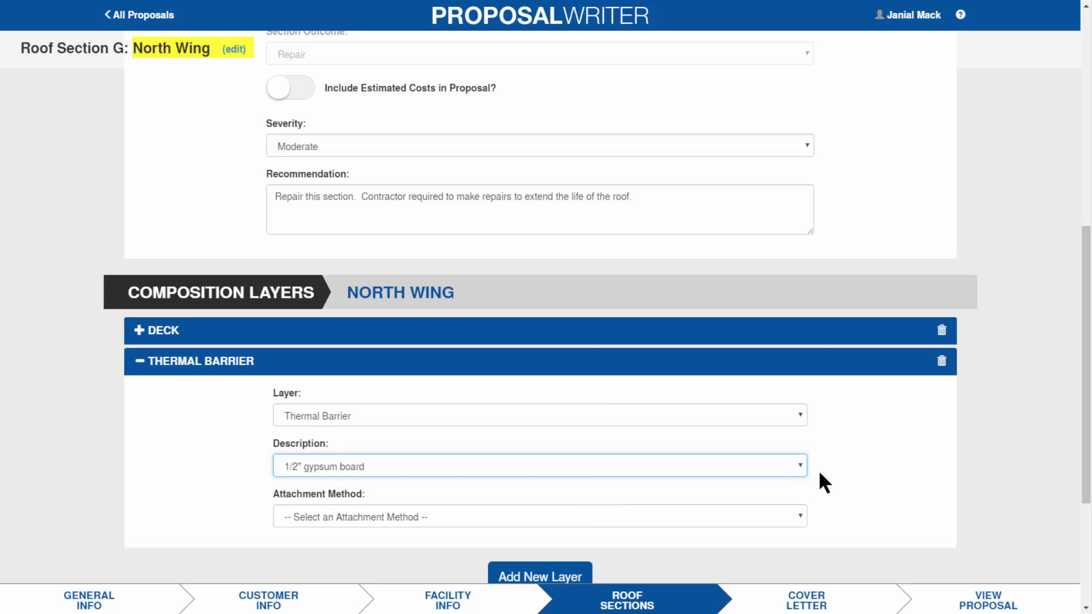
left_click(799, 517)
left_click(454, 426)
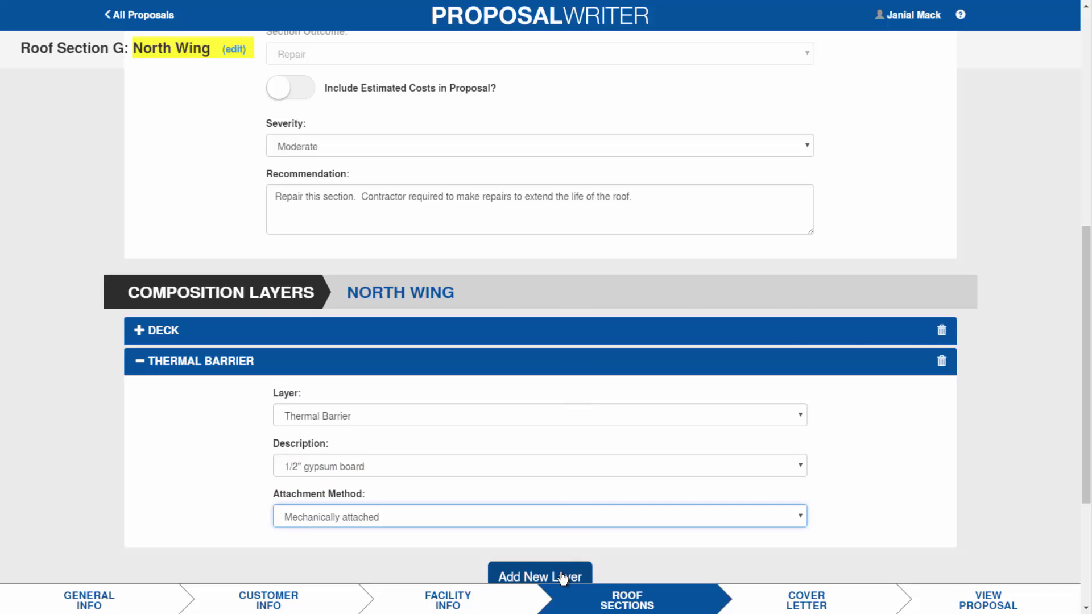
- Add an Insulation layer of expanded polystyrene and set its attachment method
left_click(563, 578)
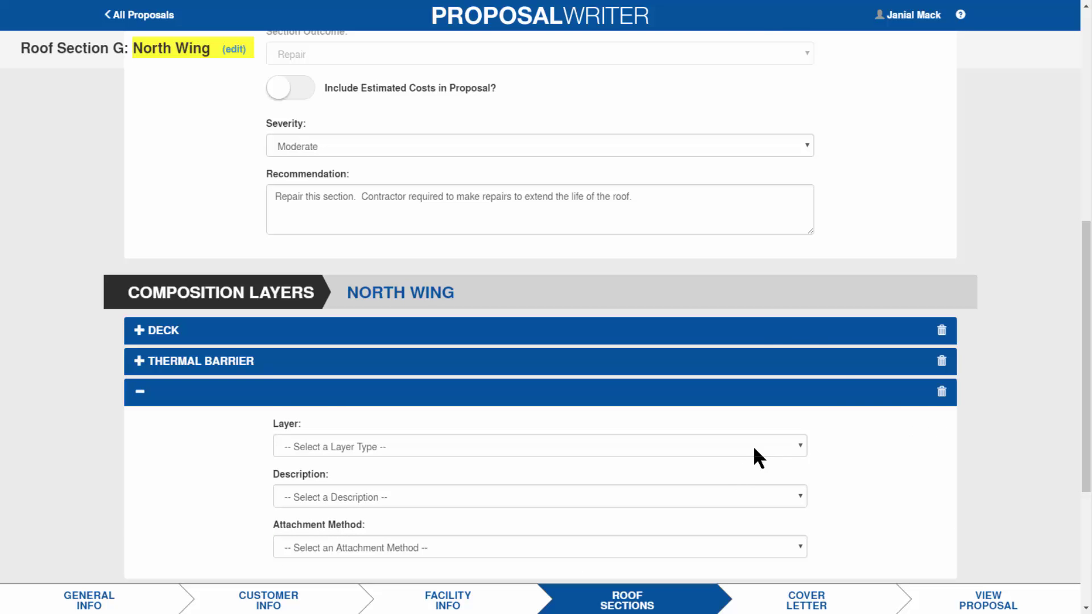
left_click(801, 450)
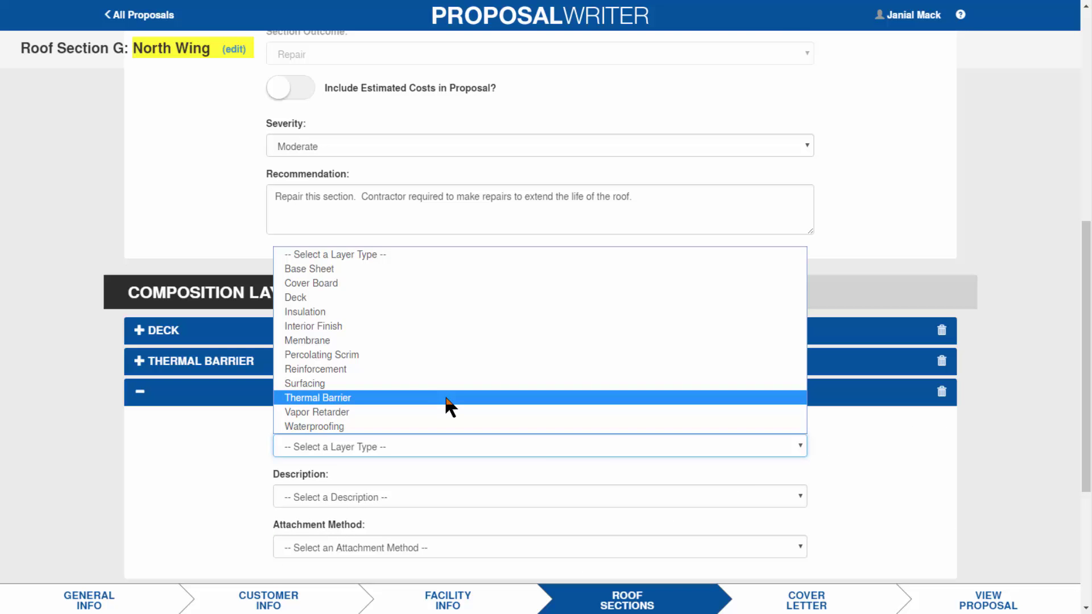
left_click(424, 314)
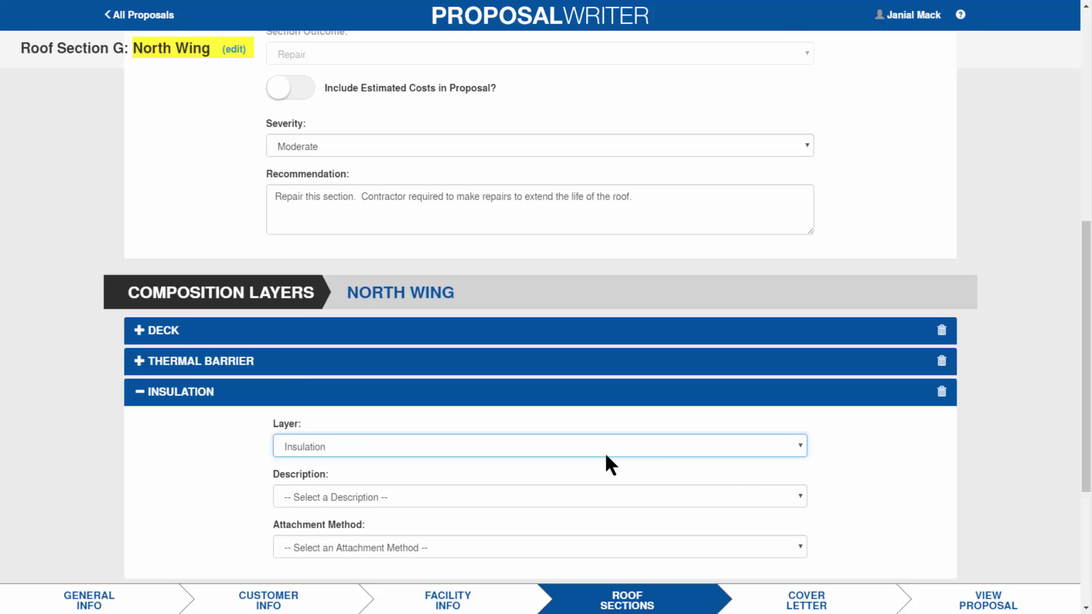
left_click(797, 486)
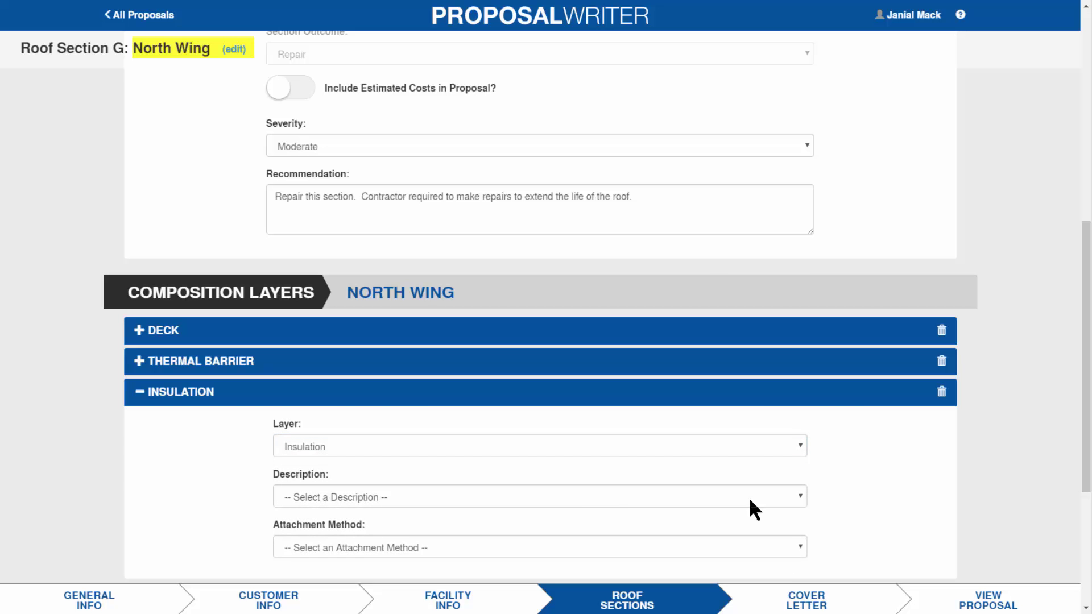
left_click(798, 490)
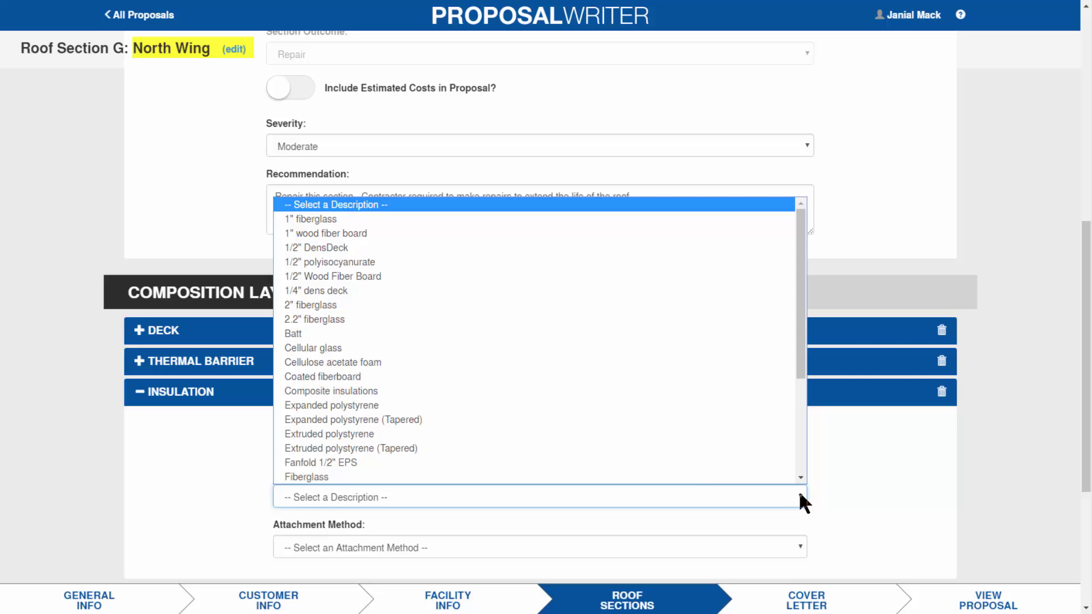
left_click(507, 405)
scroll(832, 369, "down", 3)
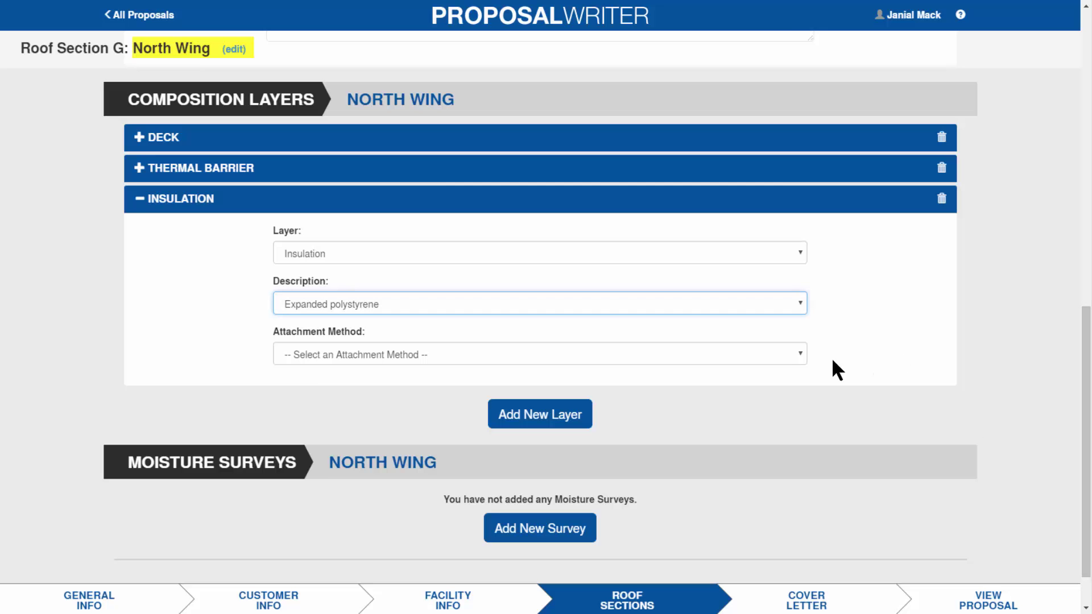
left_click(799, 355)
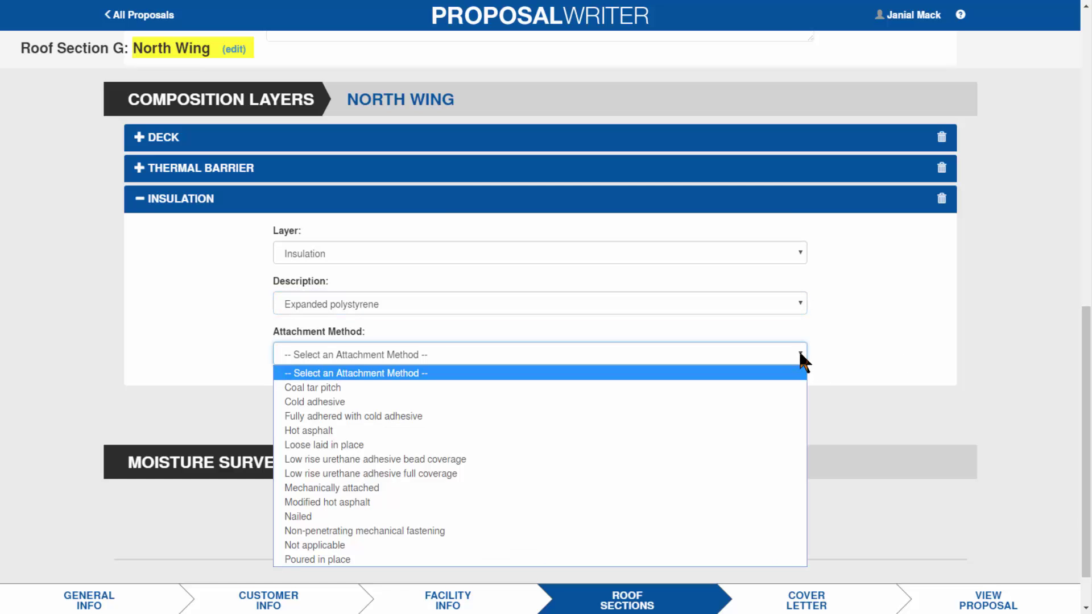
left_click(468, 492)
- Add a Membrane layer of Mod bit - 2 ply attached with hot asphalt
left_click(530, 412)
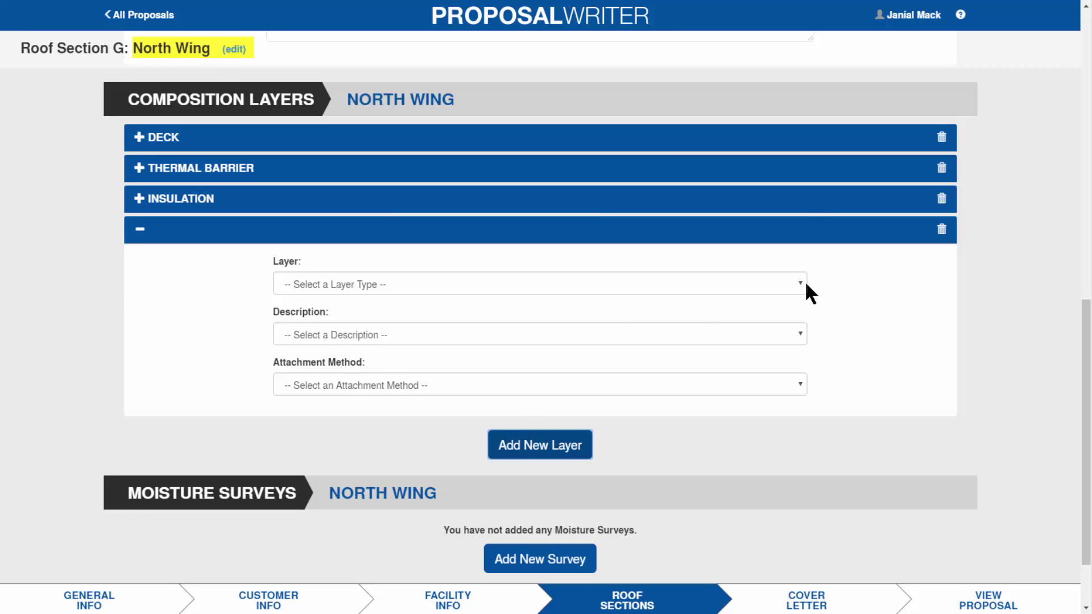
left_click(798, 284)
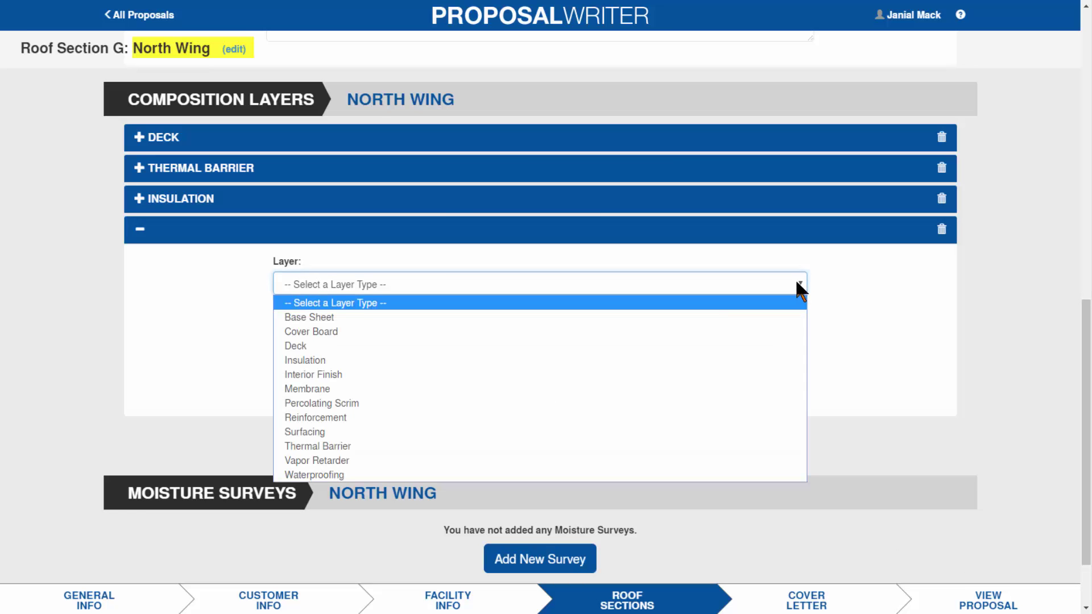
left_click(449, 389)
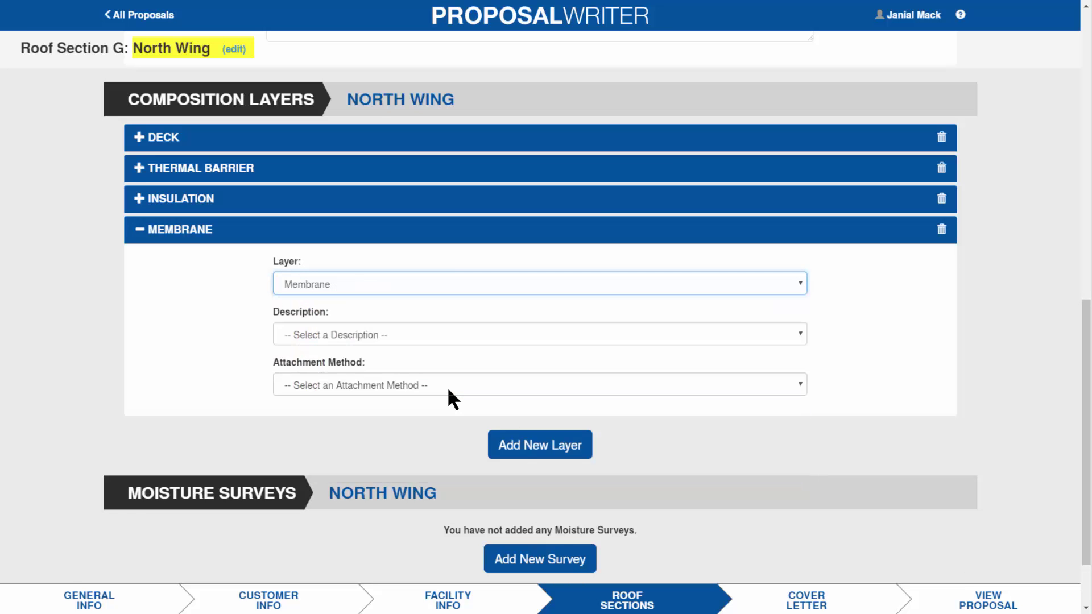
left_click(801, 336)
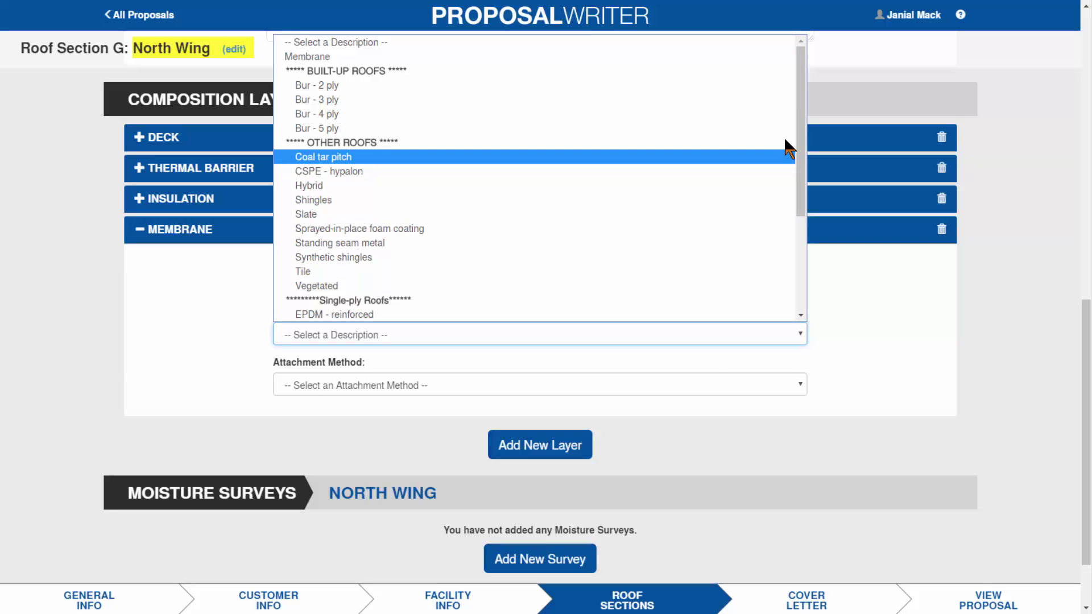
left_click_drag(806, 163, 807, 263)
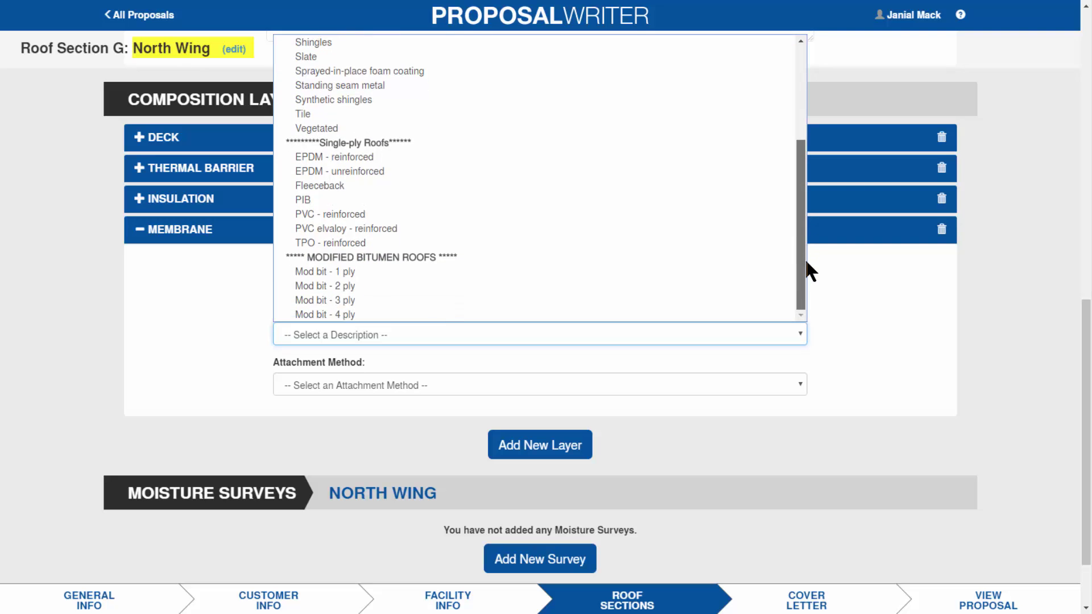
left_click(368, 289)
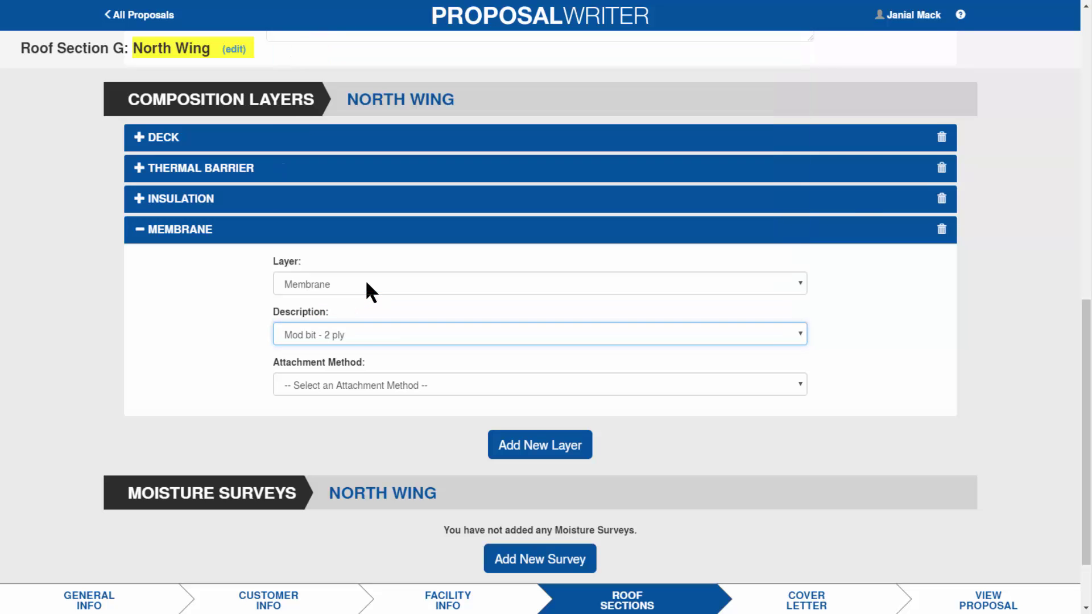
left_click(798, 384)
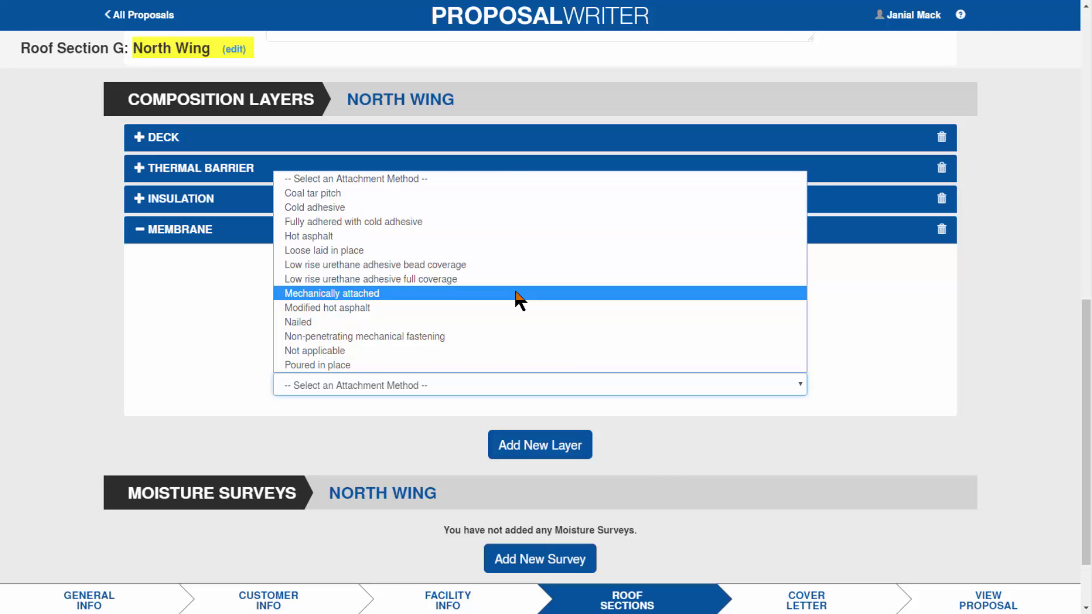
left_click(502, 236)
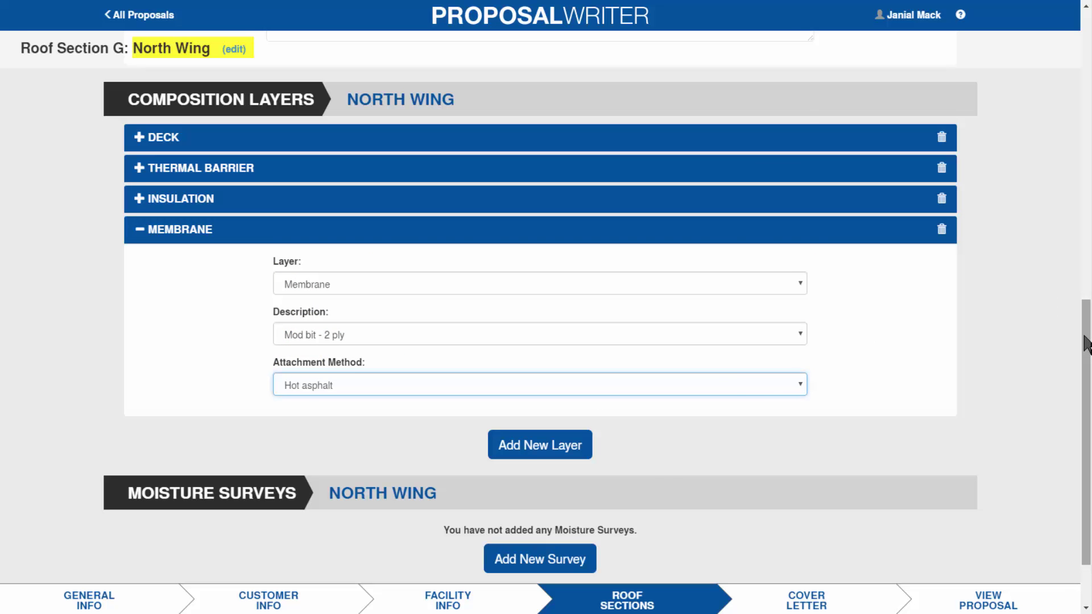
scroll(1086, 392, "down", 1)
left_click_drag(1088, 398, 1088, 409)
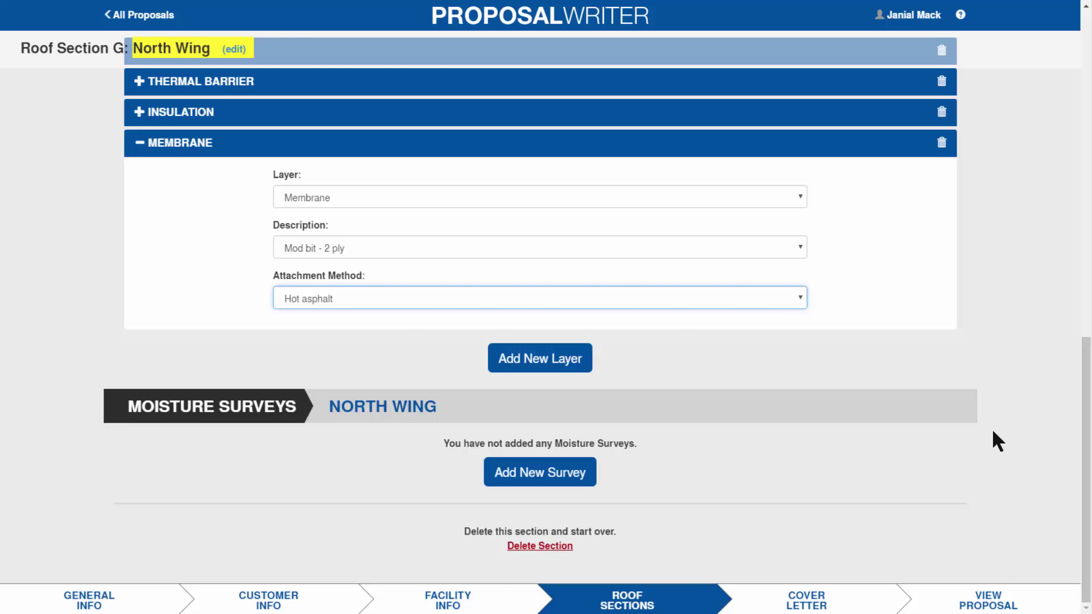
- Add an Infrared moisture survey recording the membrane as Partially Wet and insulation as Dry
left_click(565, 475)
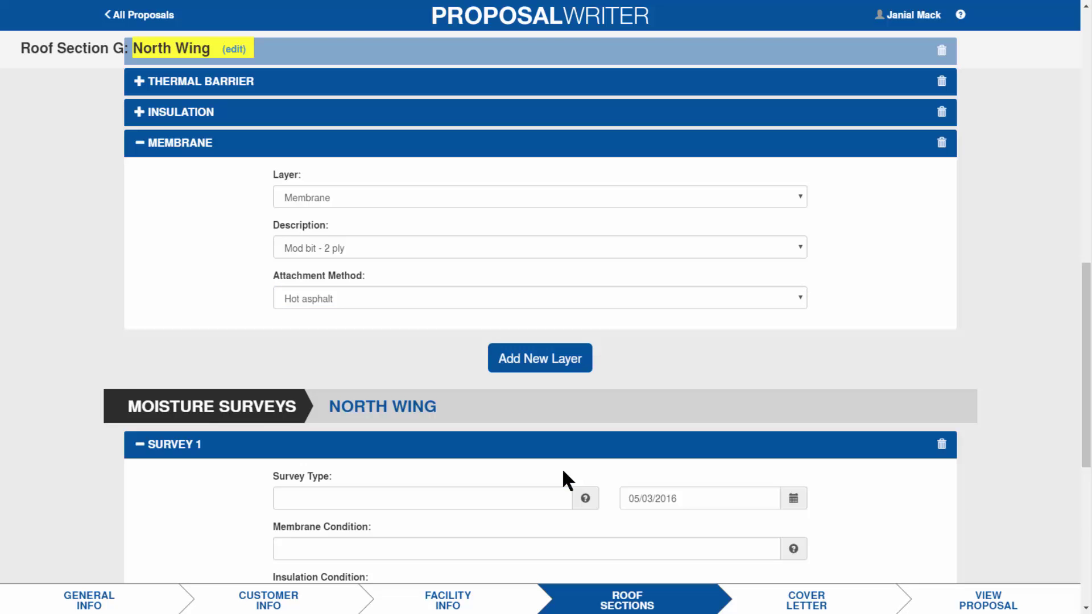
left_click_drag(1087, 309, 1086, 428)
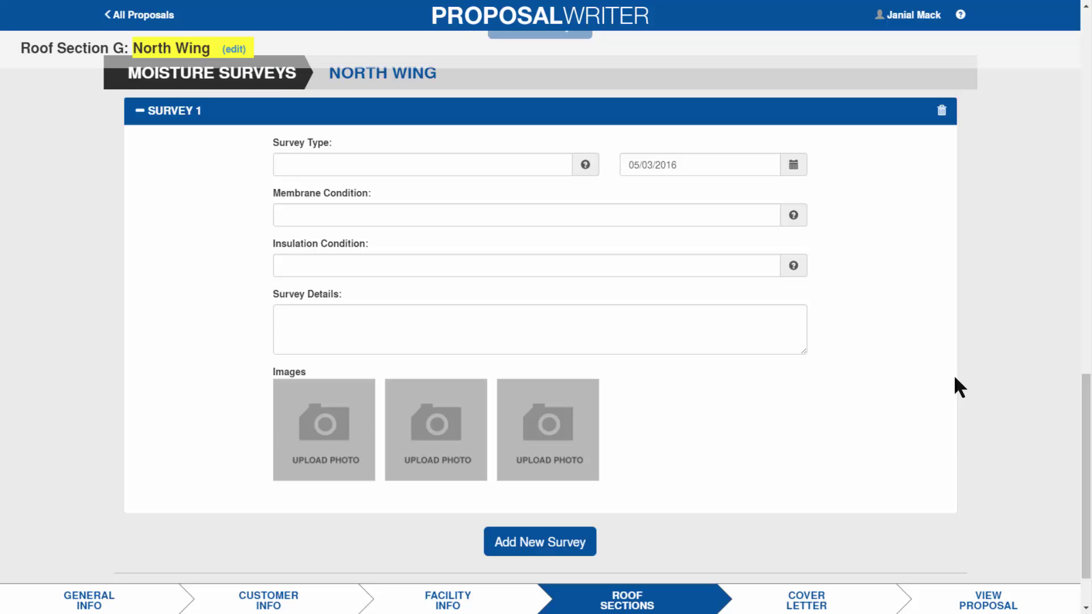
left_click(584, 166)
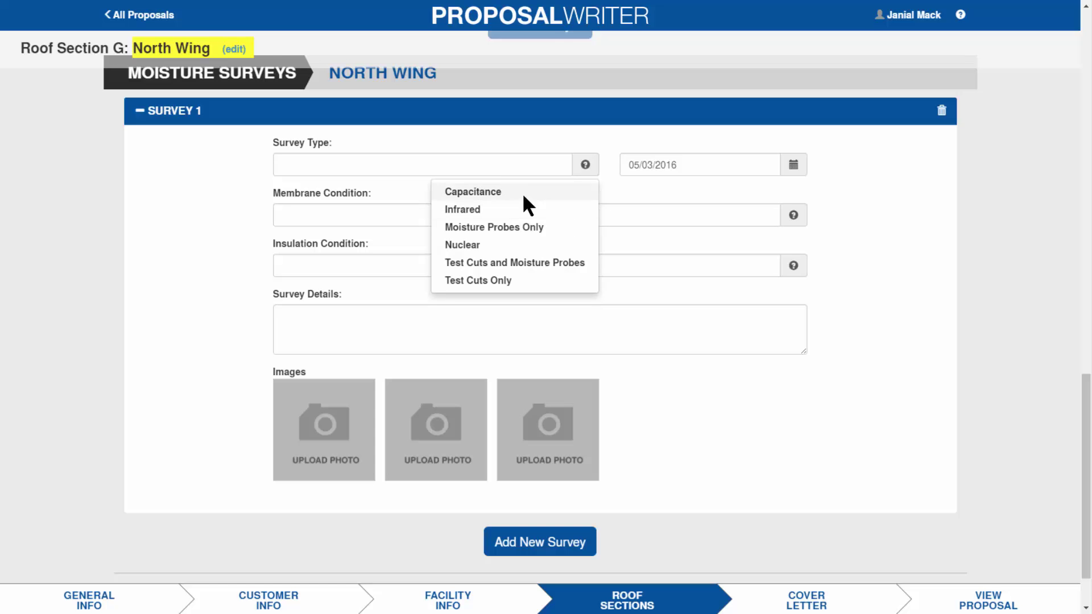
left_click(510, 208)
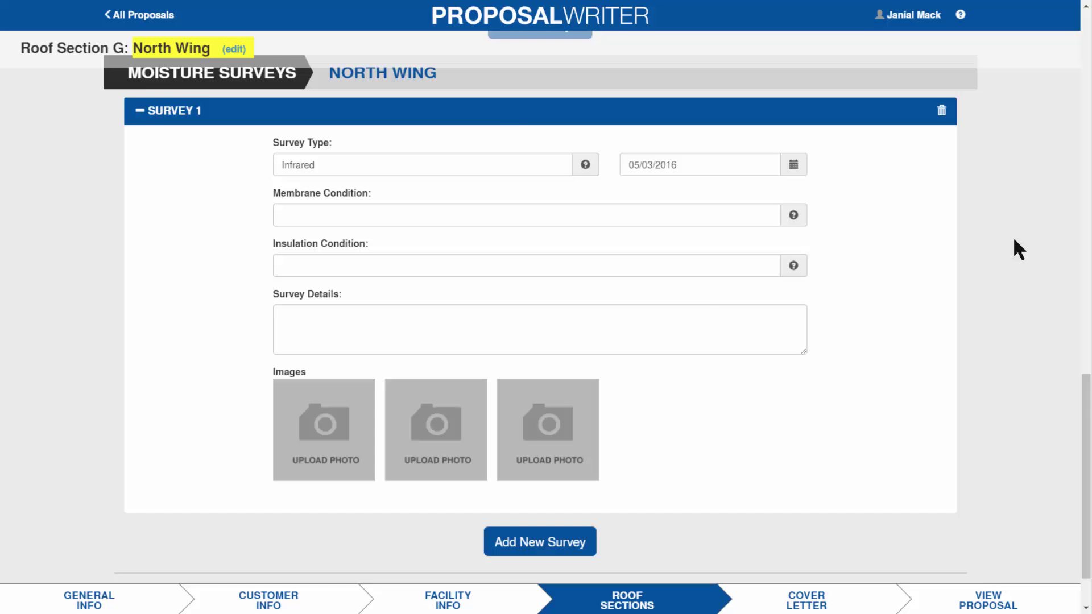
scroll(1087, 398, "down", 1)
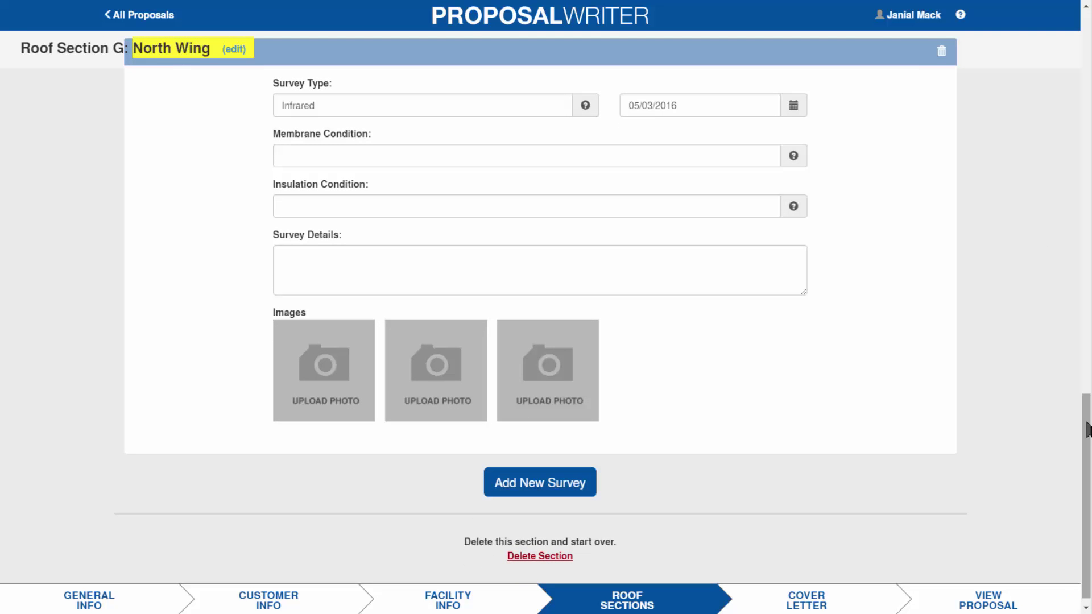
left_click(794, 154)
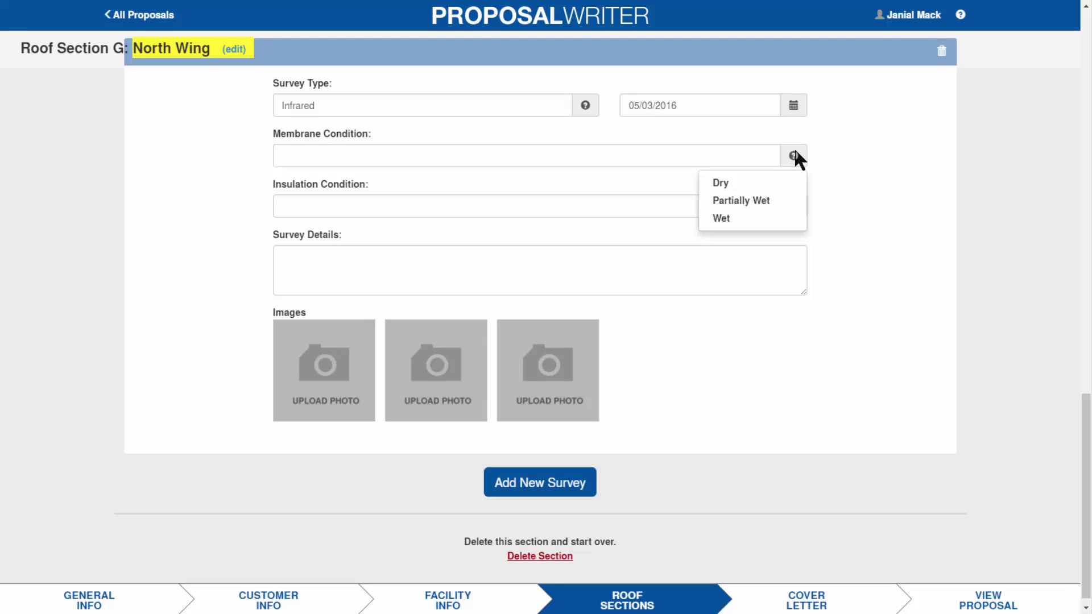
left_click(753, 199)
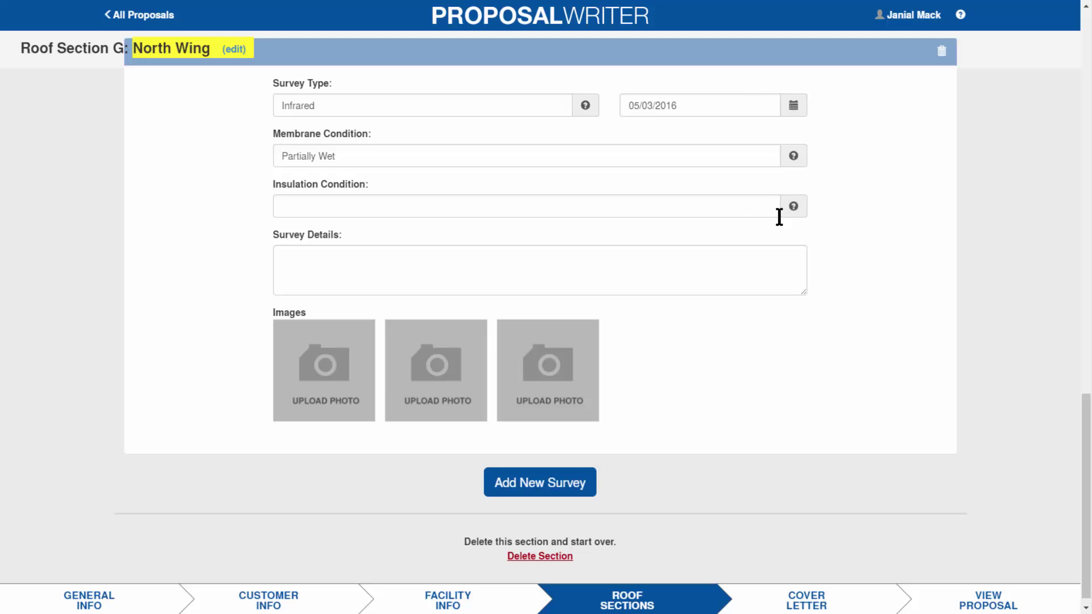
left_click(793, 208)
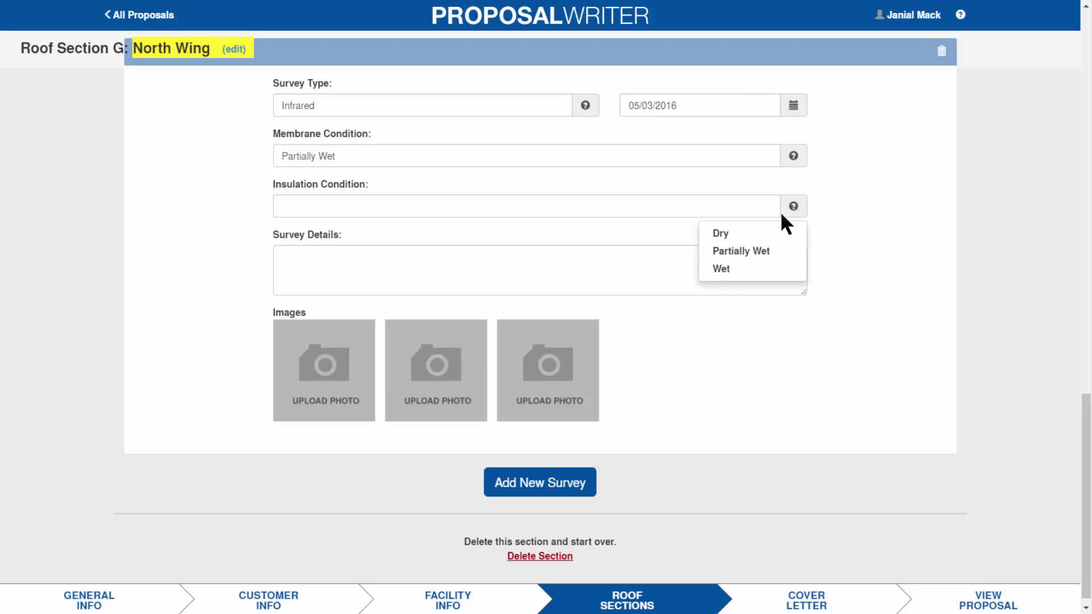
left_click(743, 234)
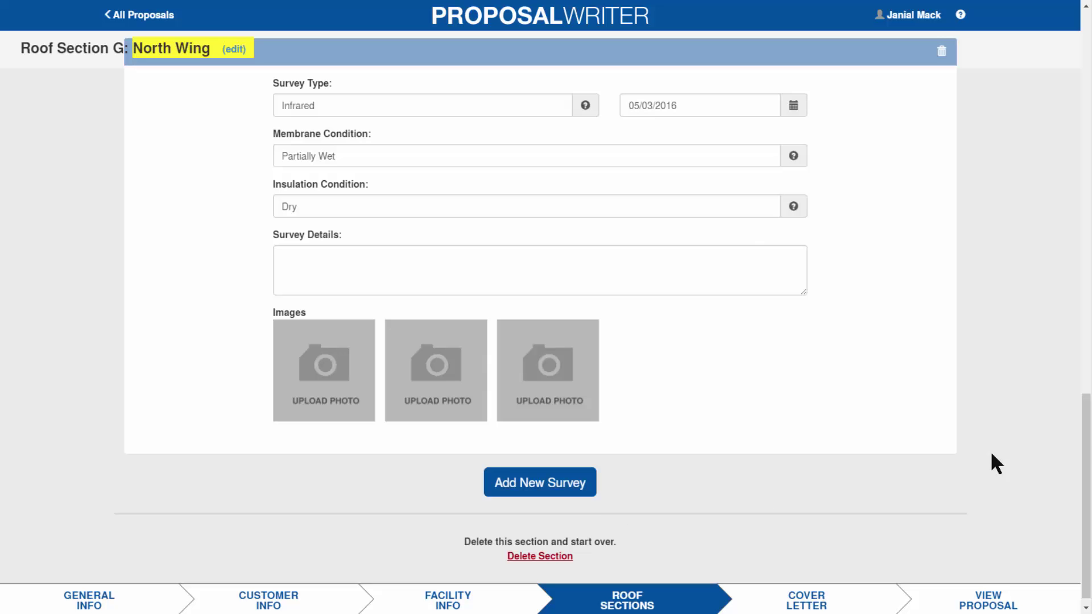
left_click_drag(1086, 456, 1066, 88)
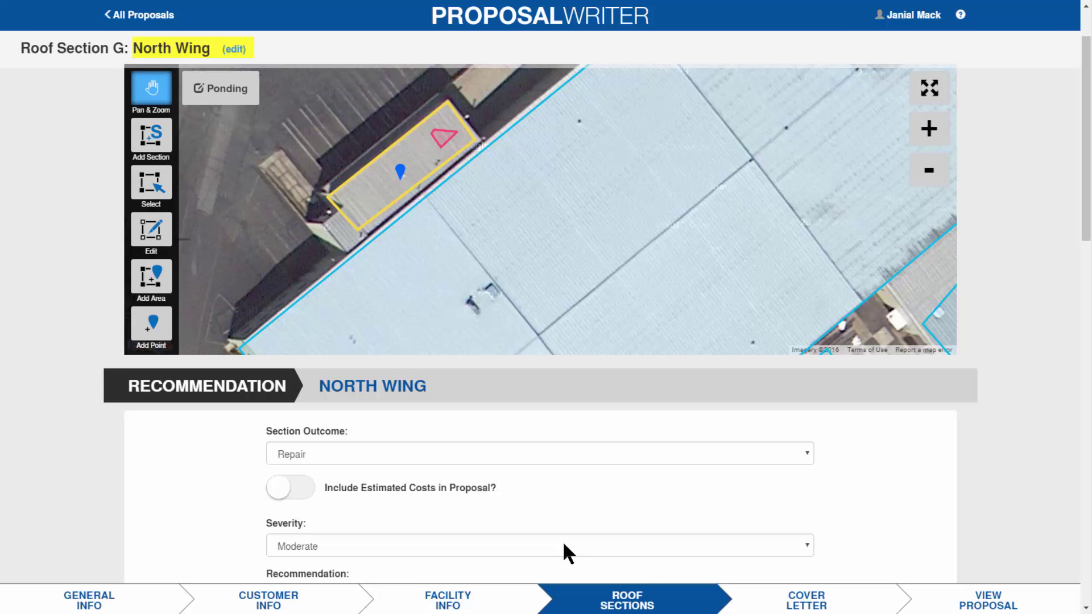
- On the cover letter page, keep the letter included in the proposal and bring up the template list
left_click(795, 601)
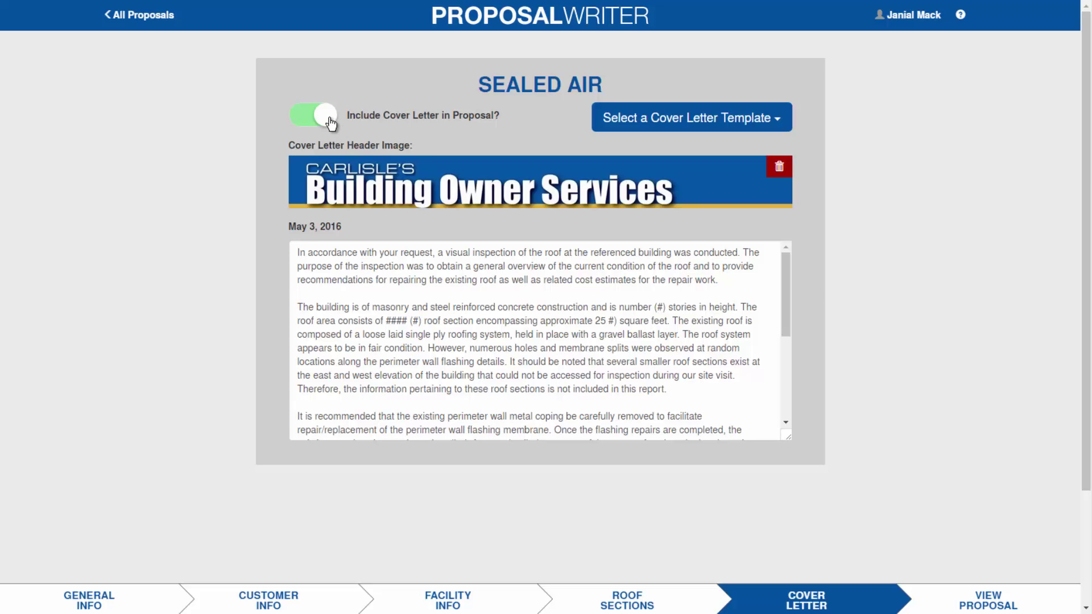
left_click(300, 123)
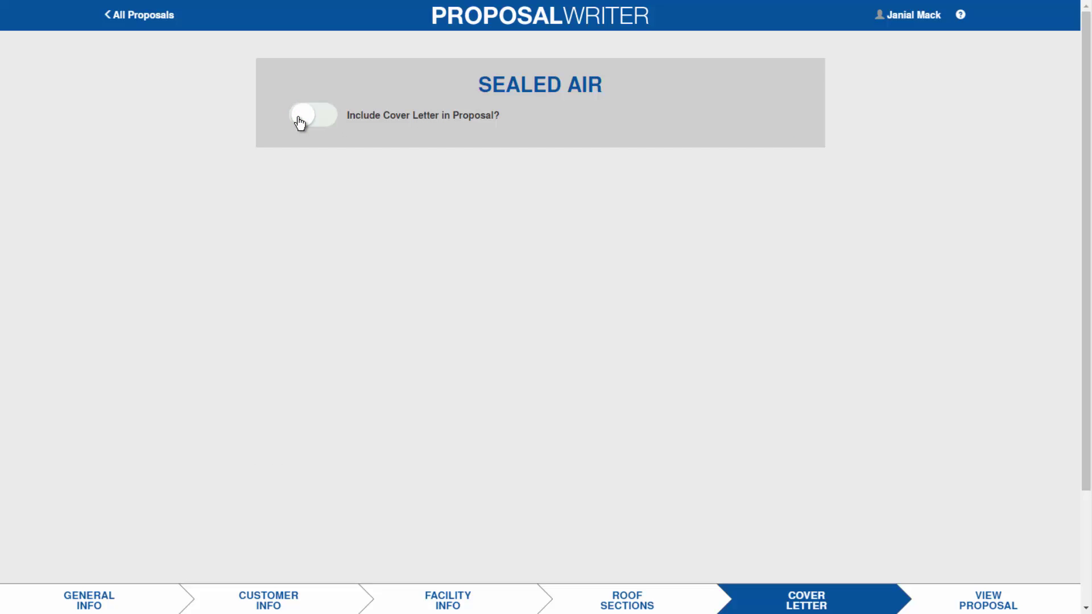
left_click(337, 111)
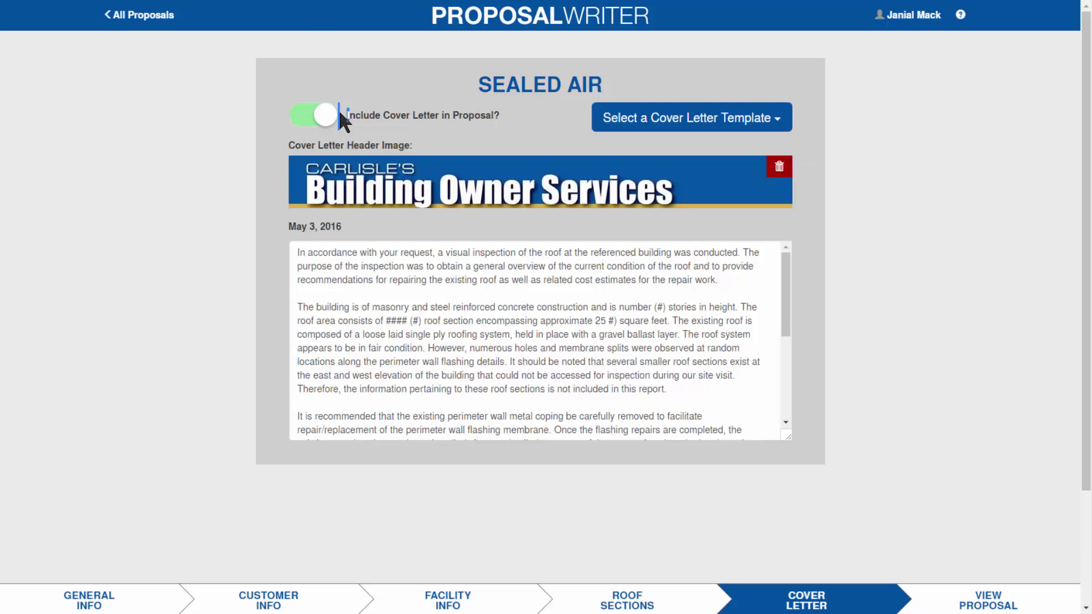
left_click(778, 125)
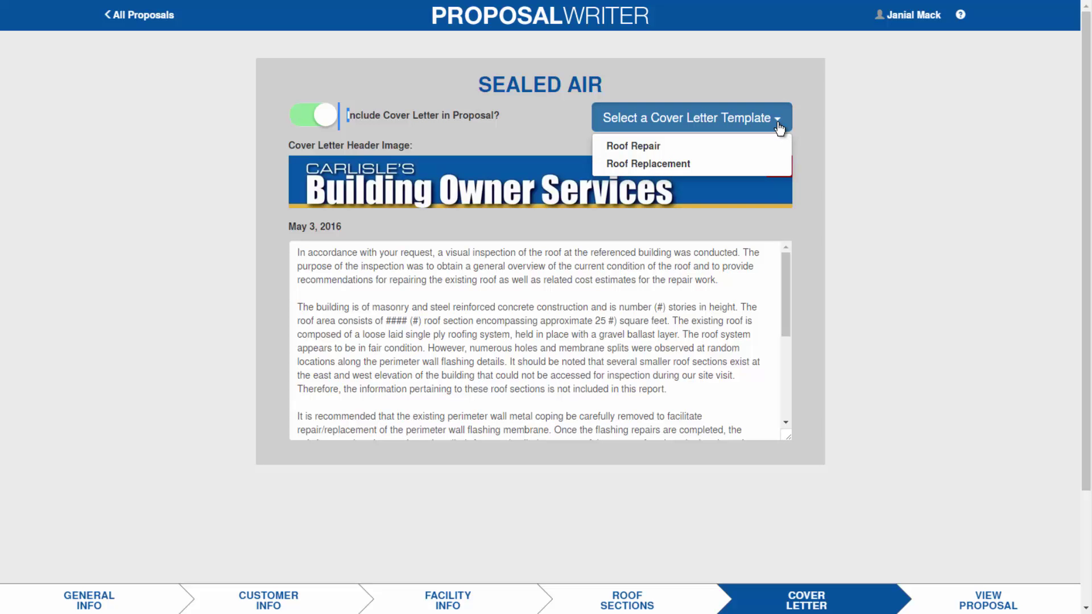
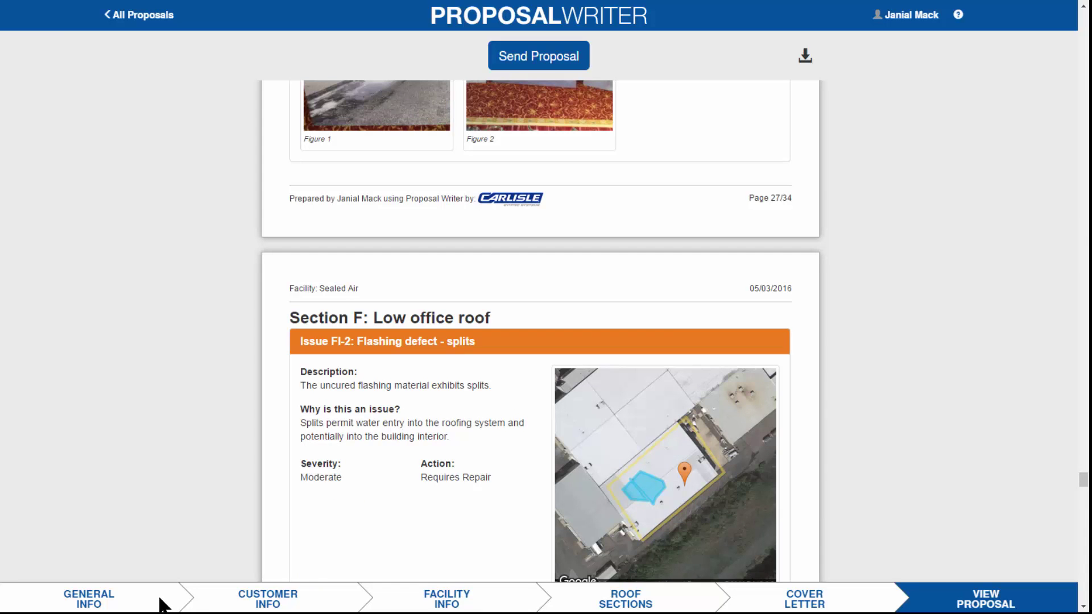
- Go through Facility Info to the Sealed Air roof sections map
left_click(457, 602)
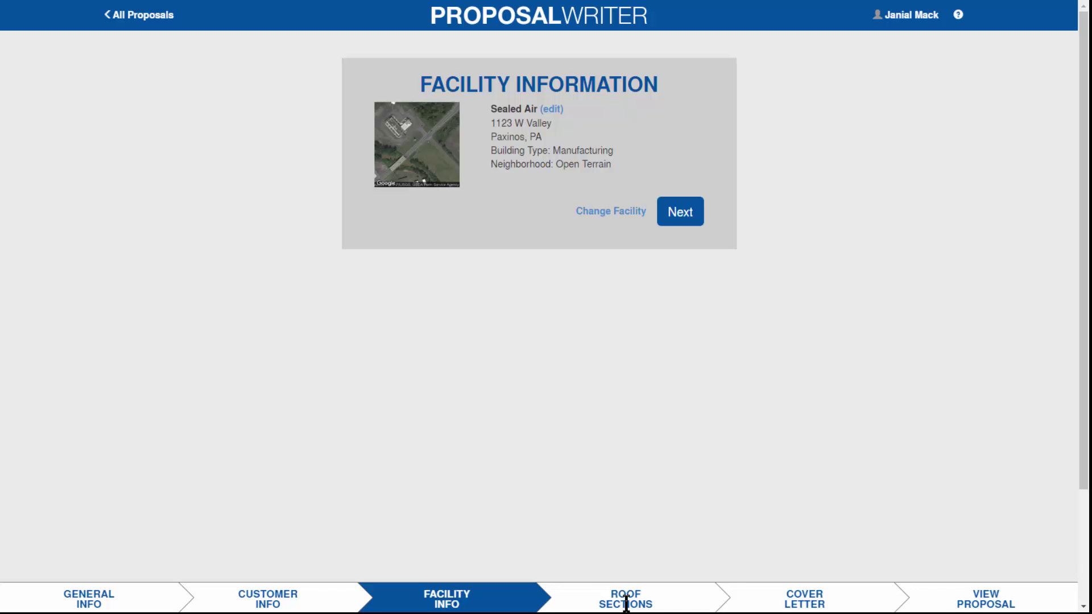
left_click(621, 602)
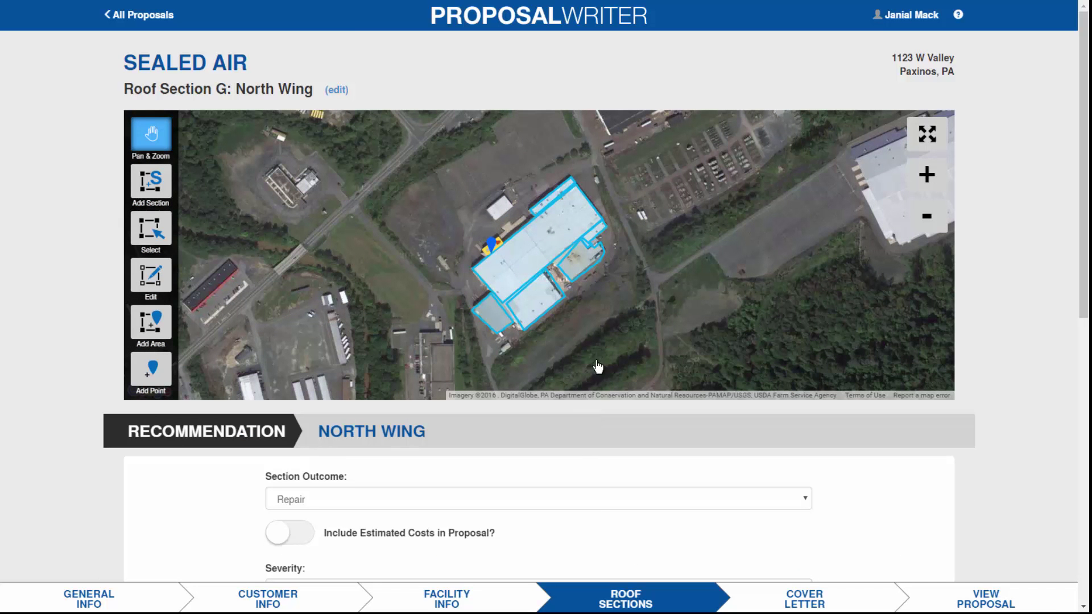
- Zoom in, select Roof Section D, and delete its unwanted extra corner
left_click(929, 177)
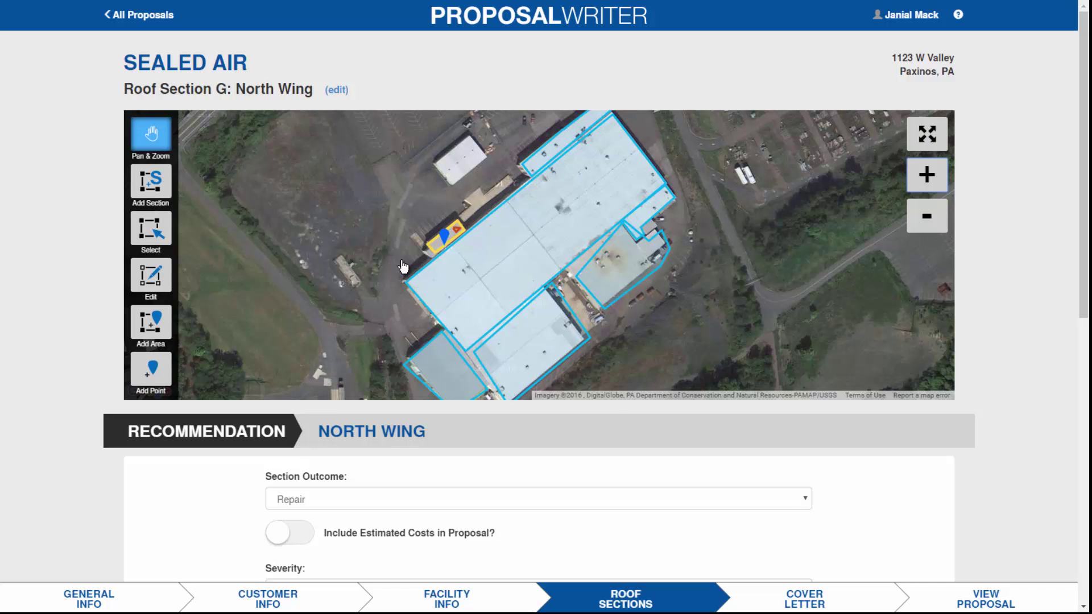
left_click(147, 234)
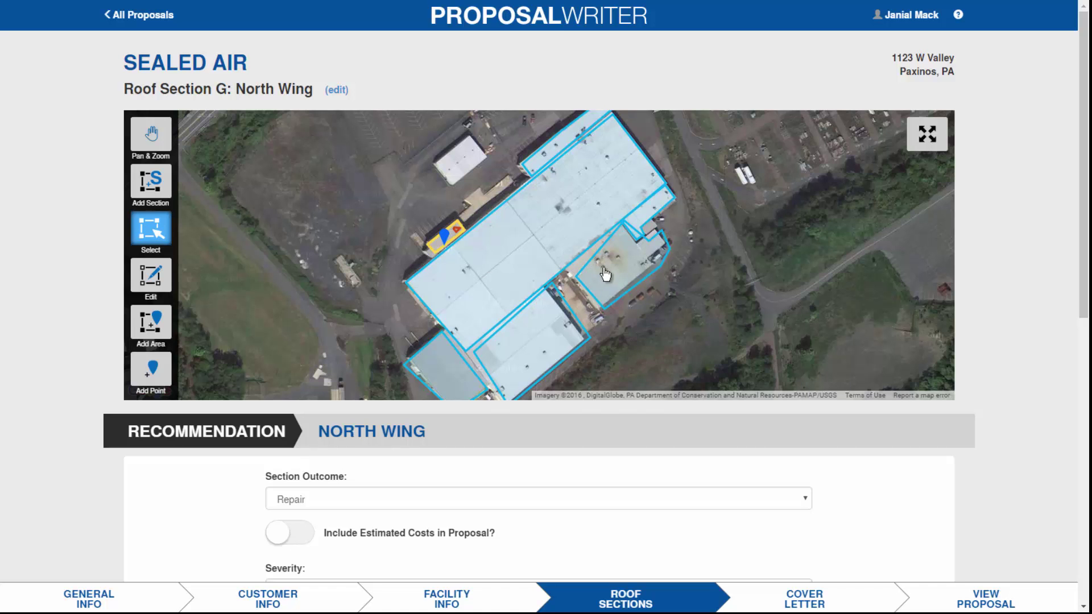
left_click(605, 275)
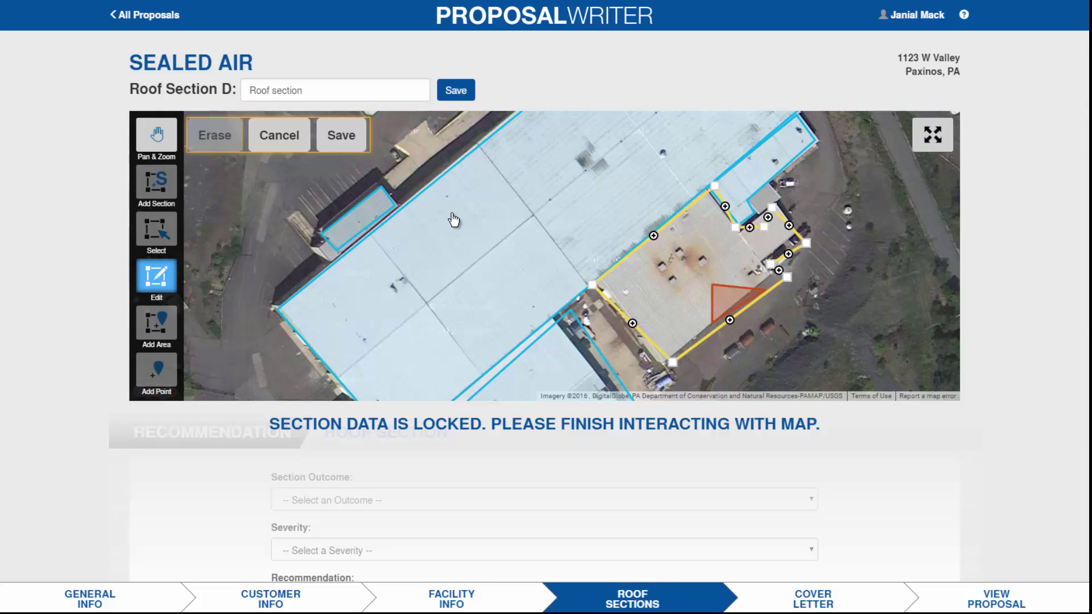
left_click(763, 227)
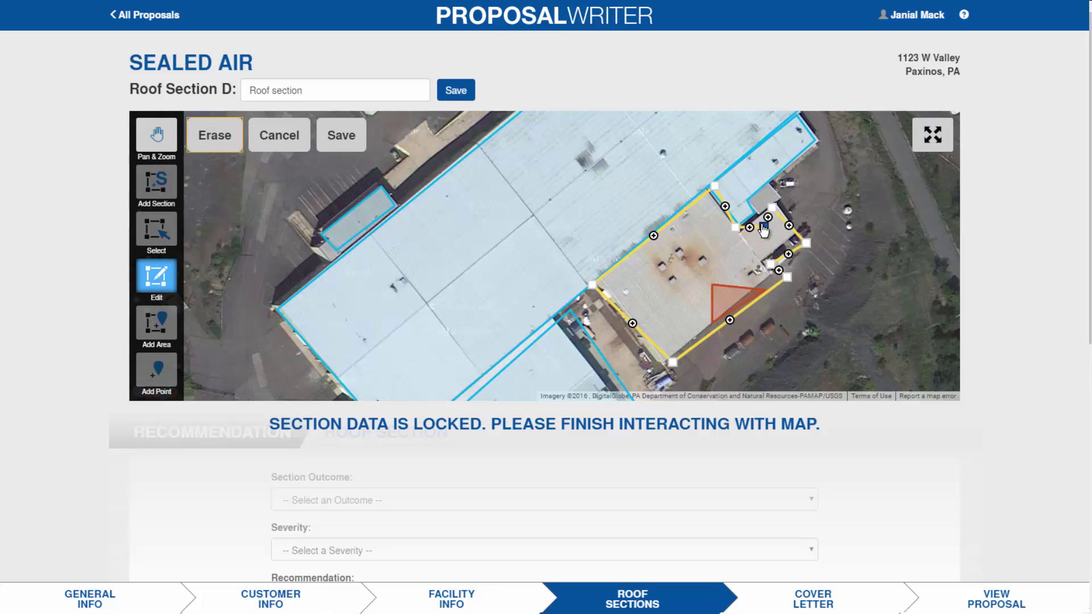
left_click(210, 135)
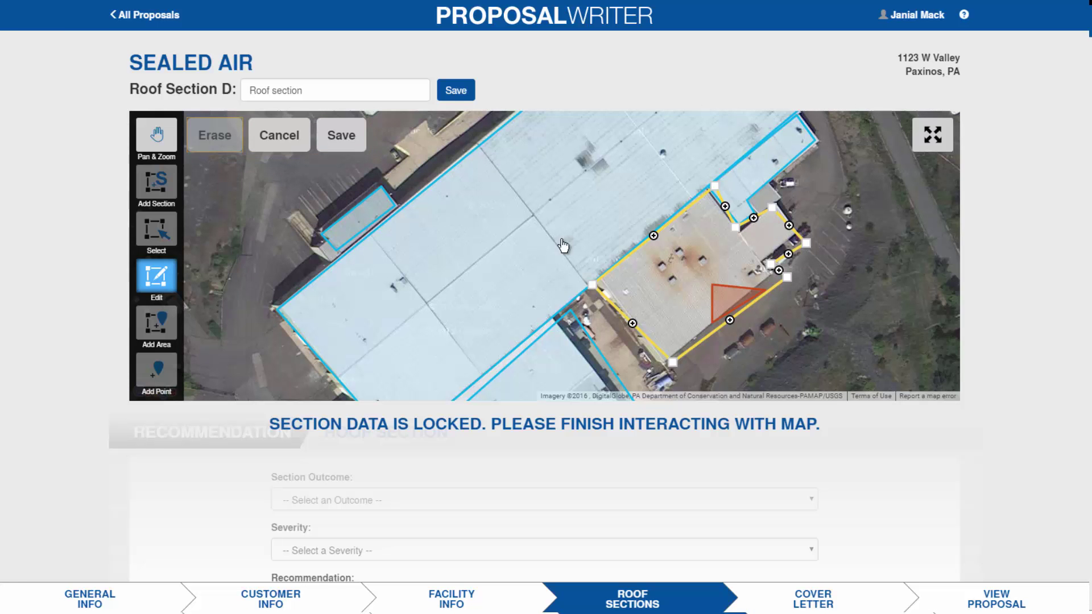
- Drag four of Section D's corners onto the roof edges and save the outline
left_click(736, 230)
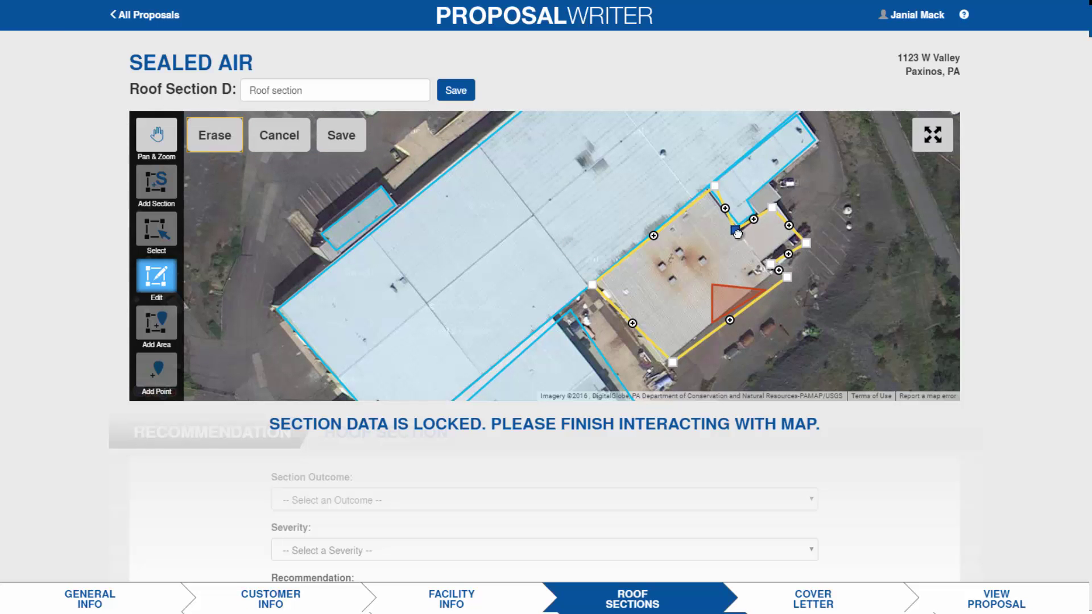
left_click_drag(738, 234, 743, 238)
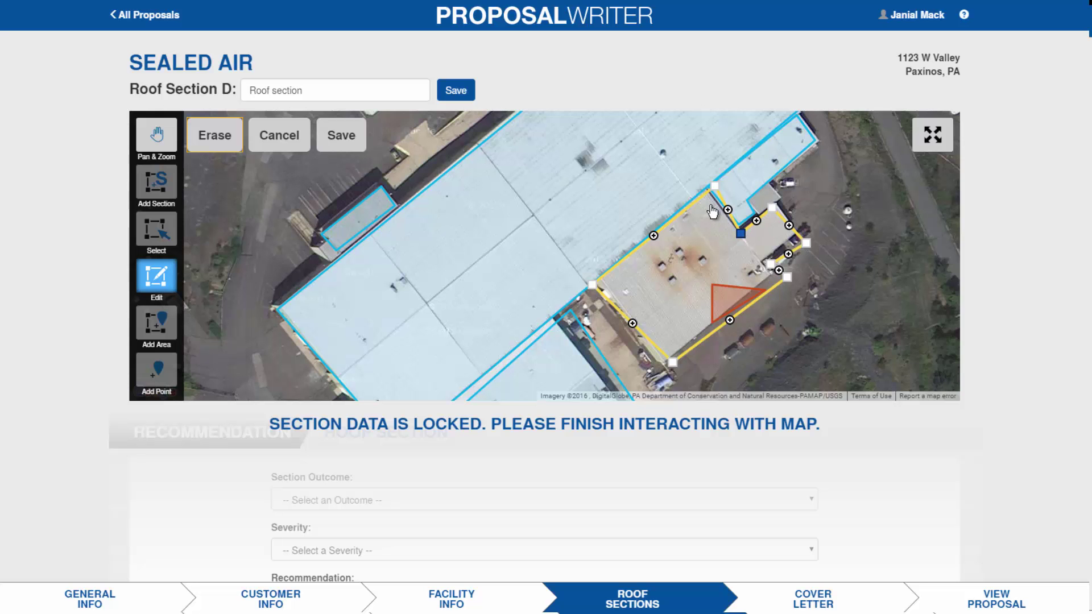
left_click_drag(715, 186, 709, 191)
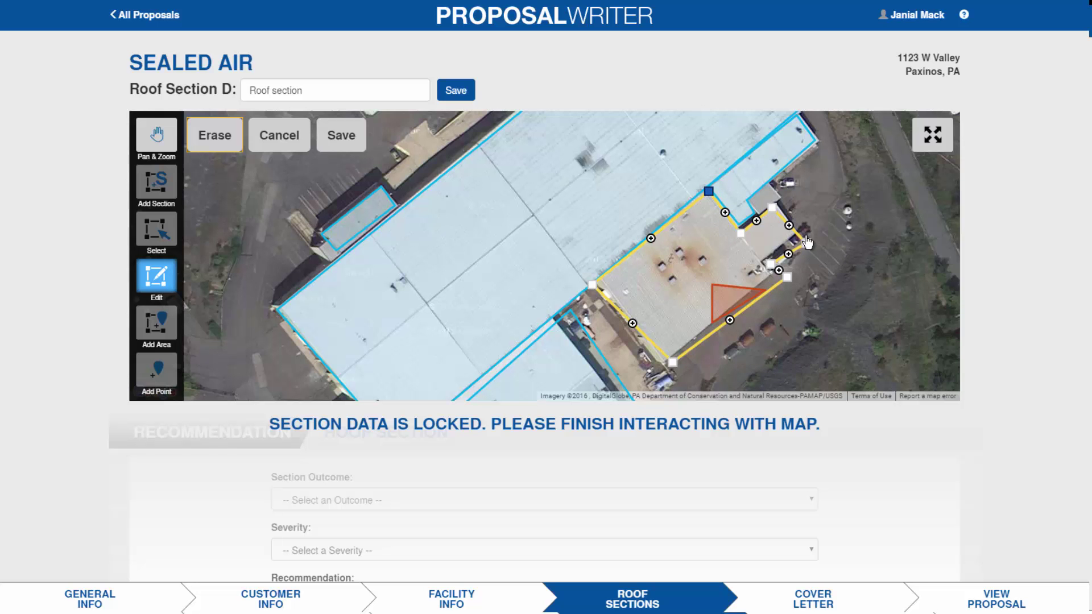
left_click_drag(807, 242, 800, 234)
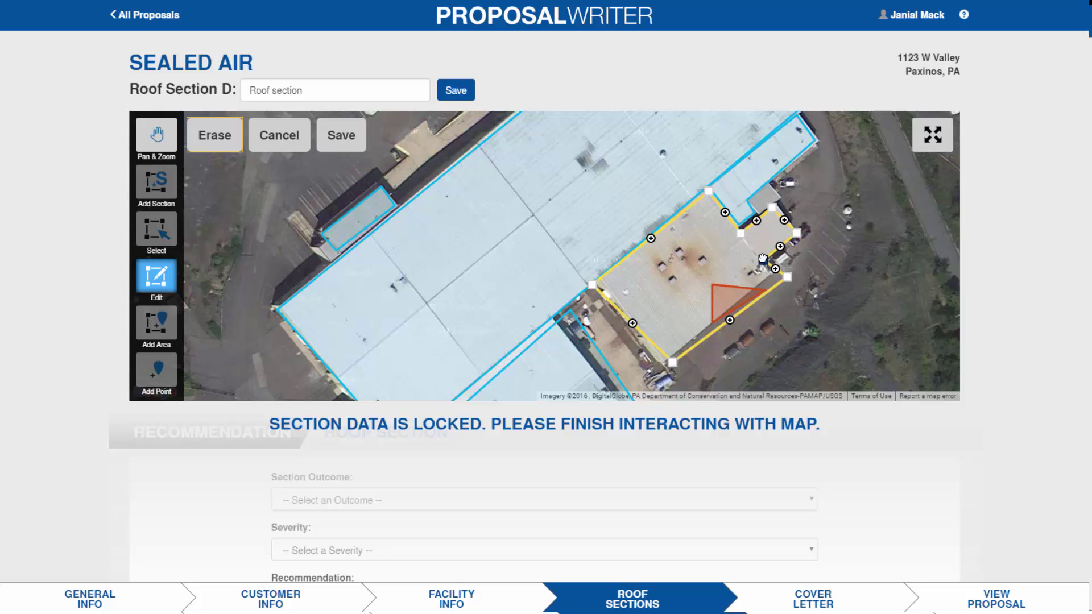
left_click_drag(787, 277, 774, 279)
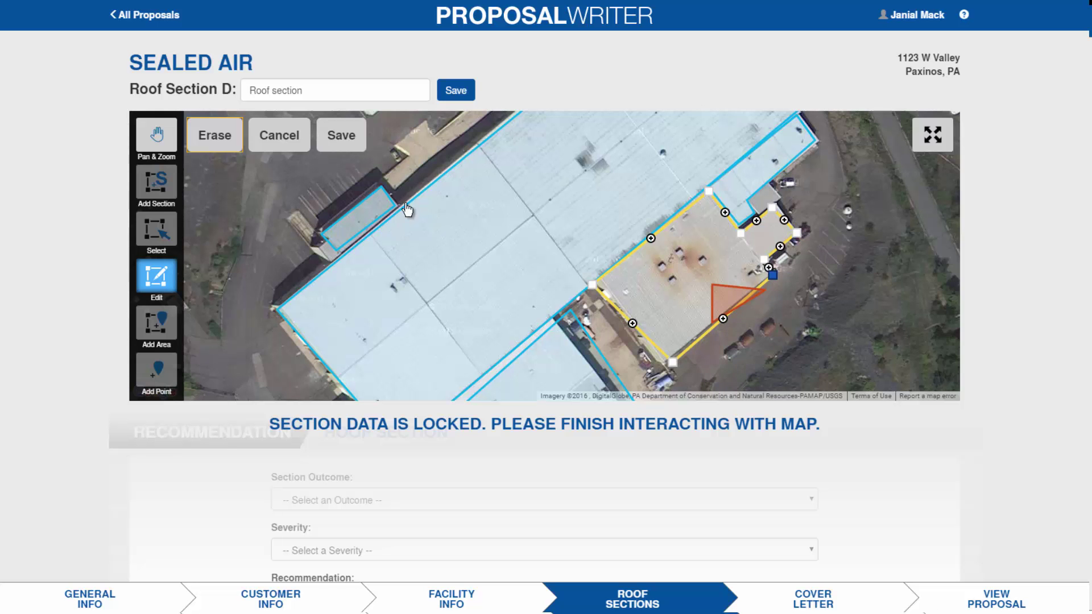
left_click(342, 136)
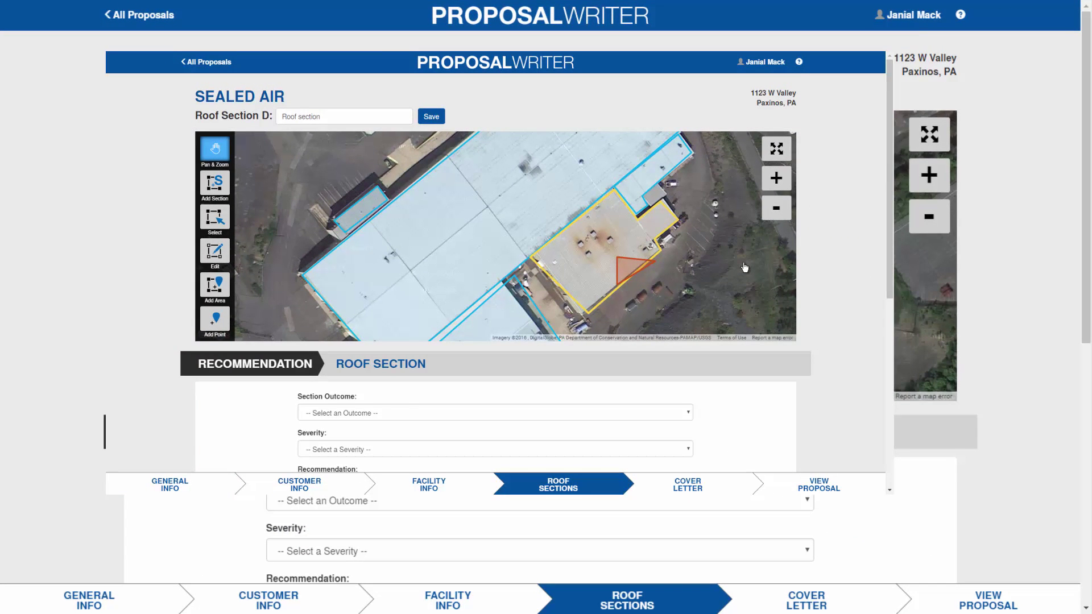
- Show the Sealed Air Roof Condition Report preview with its 05/22/2015 inspection date
left_click(989, 600)
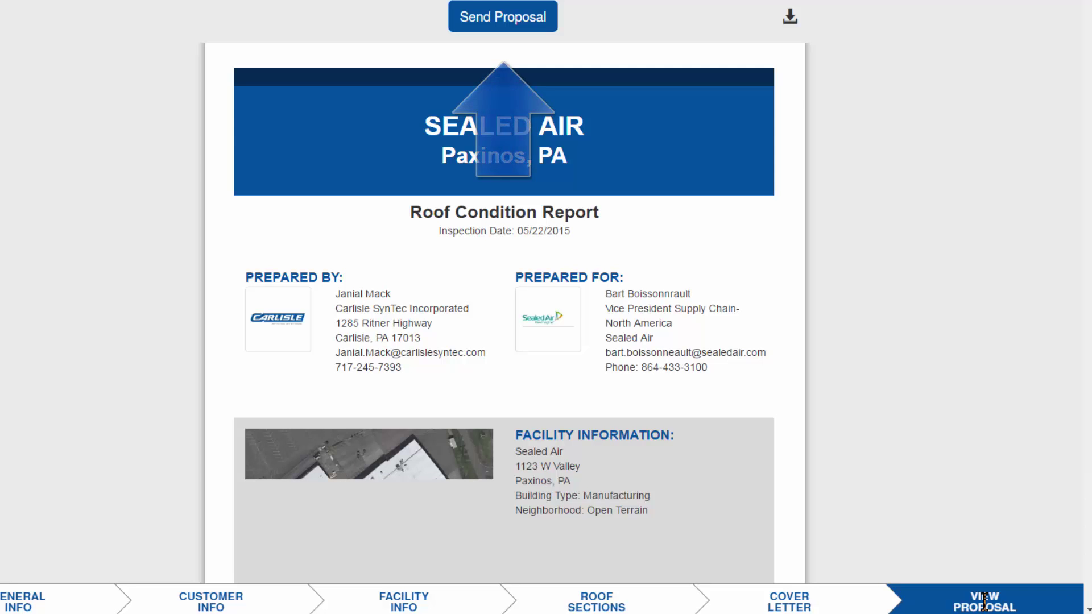
- Start a Send Proposal email and remove the first of the two recipients
left_click(494, 18)
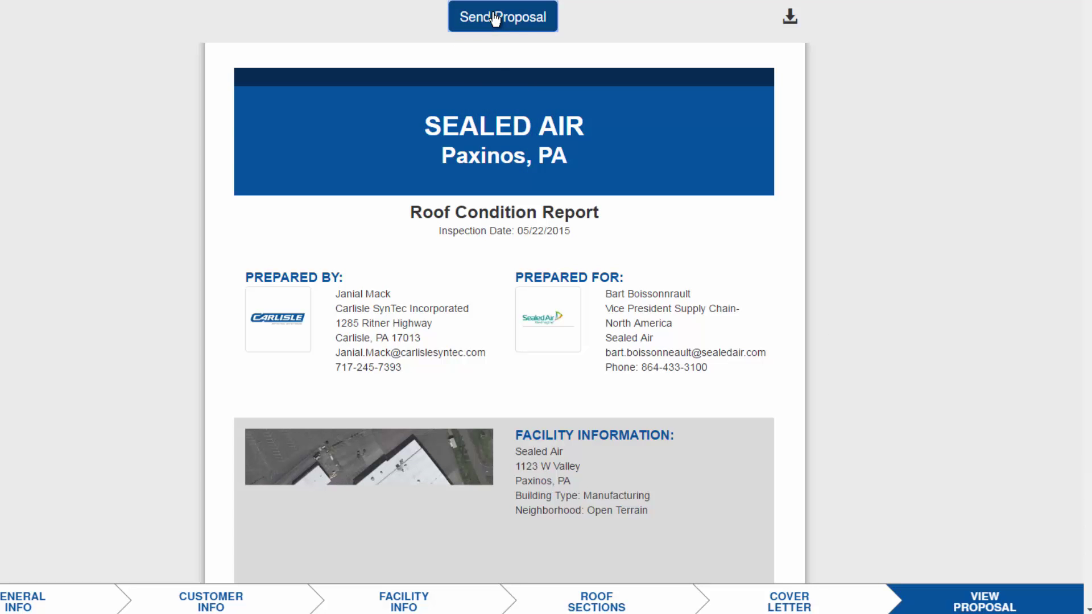
left_click(495, 17)
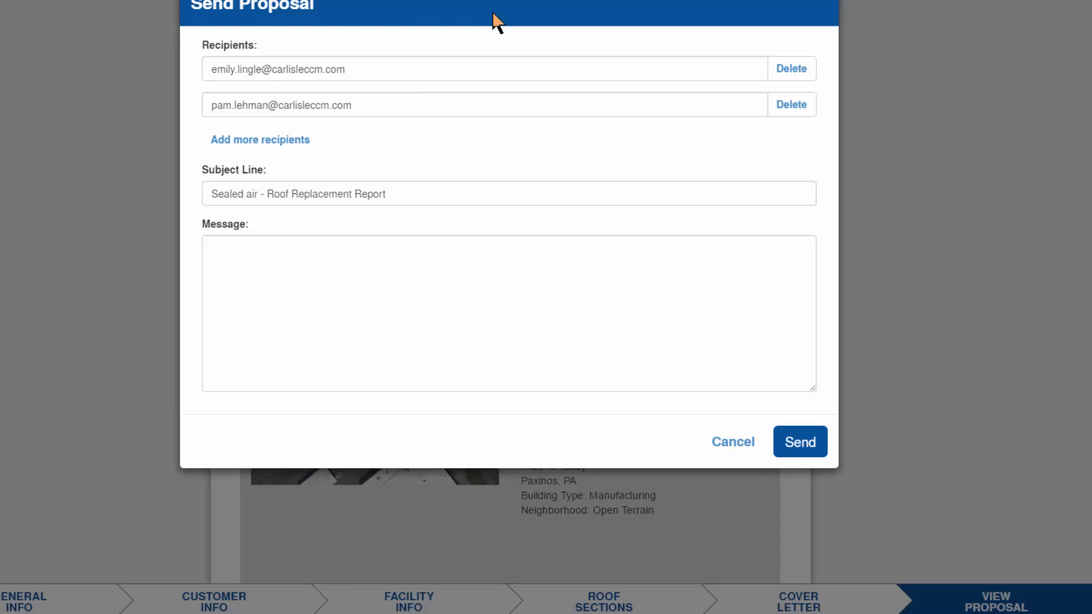
left_click(779, 75)
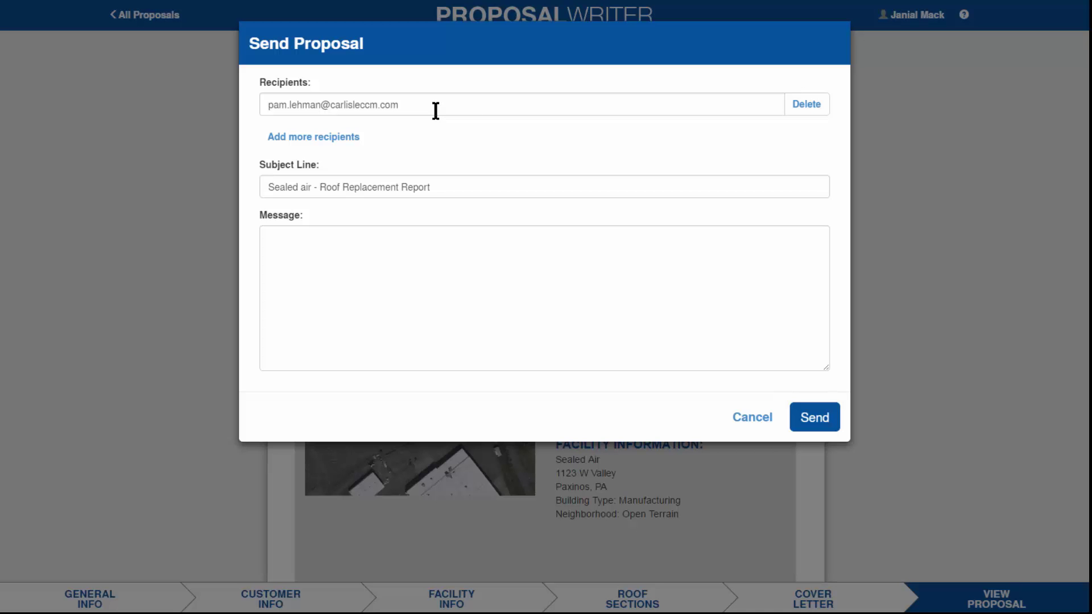
- Write the message 'Please see the attached roof proposal.' and send the email
left_click(311, 252)
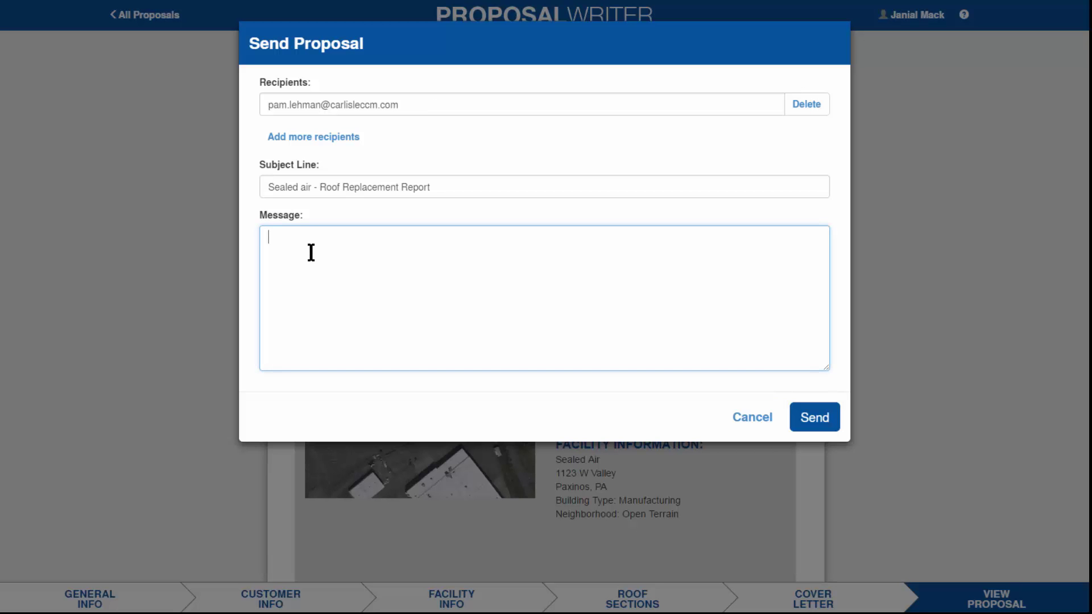
type("Please s")
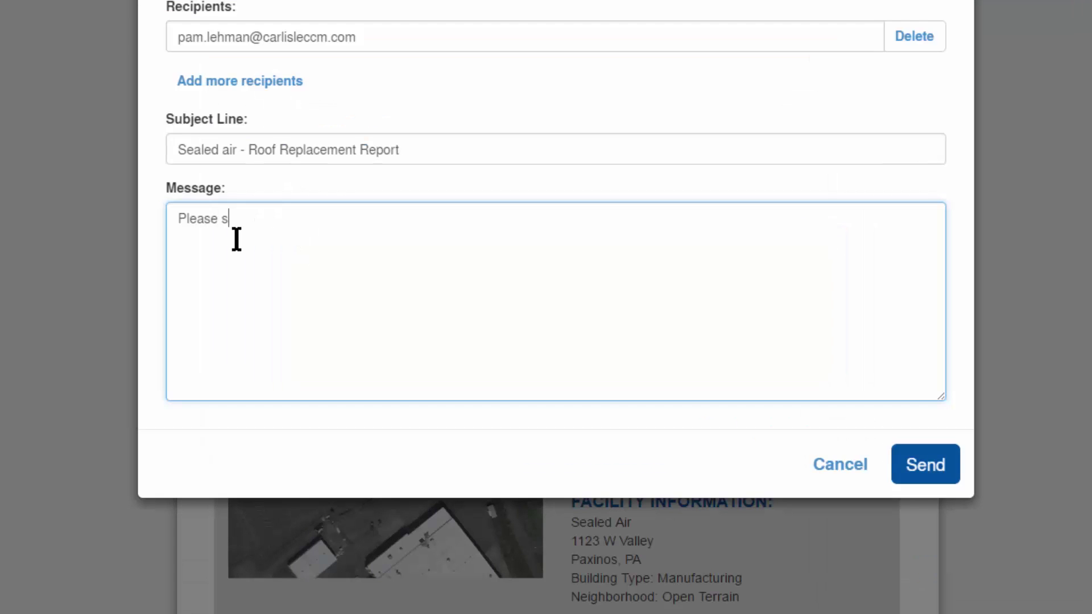
type("ee the attached roof propp")
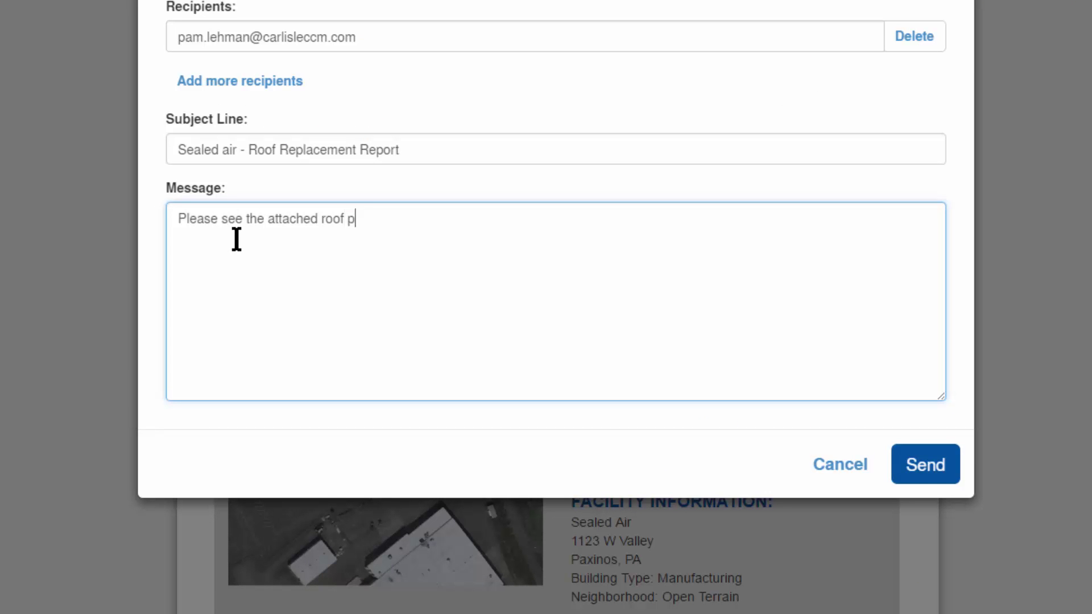
key("BackSpace")
type("osal.")
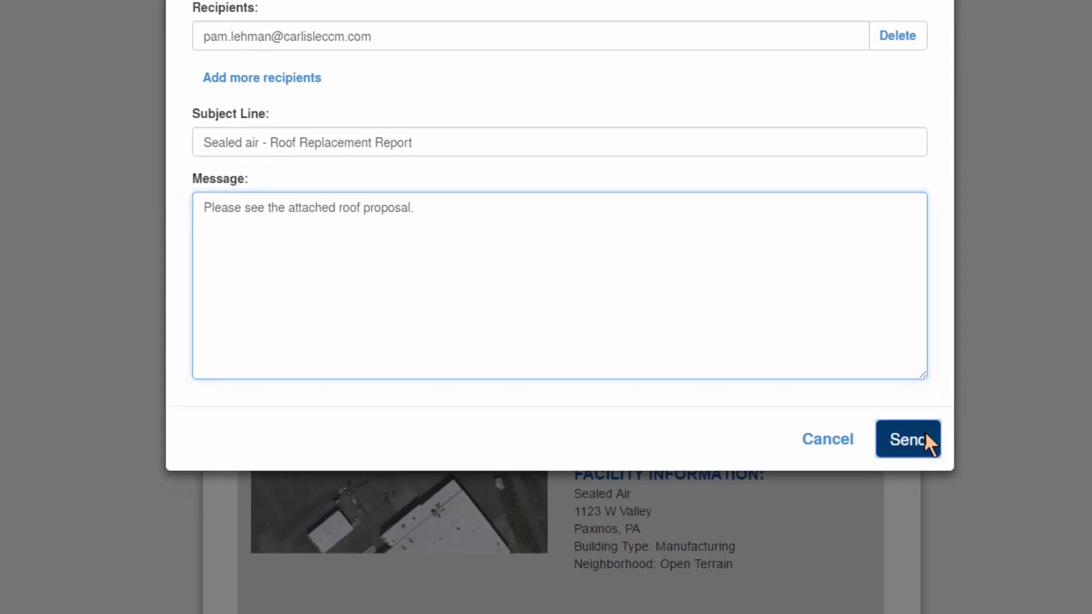
left_click(947, 467)
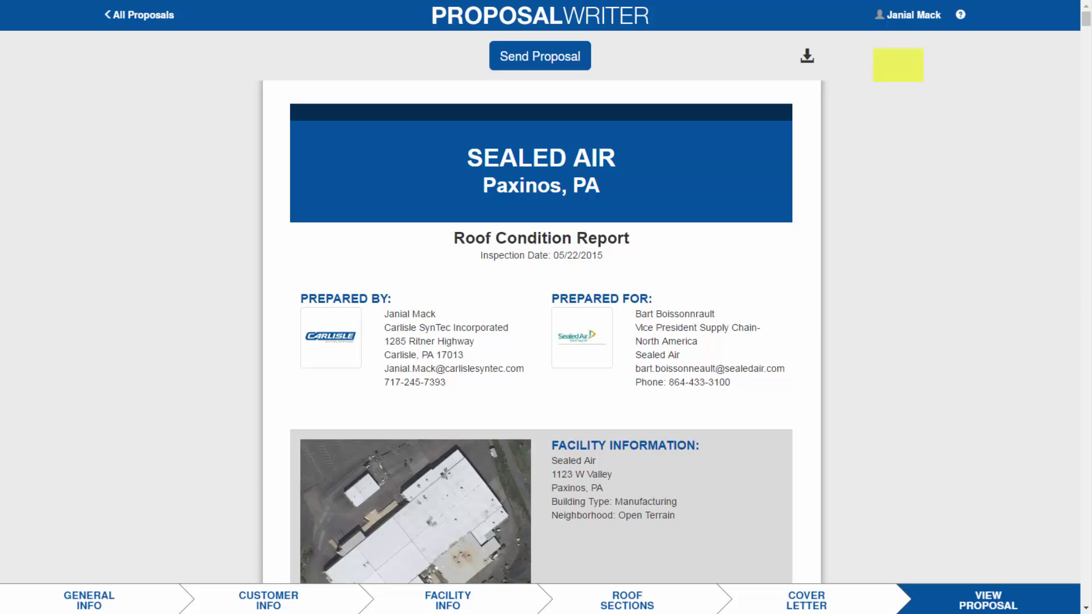
- Close the Contact Help Desk form and return to the General Info step
left_click(961, 16)
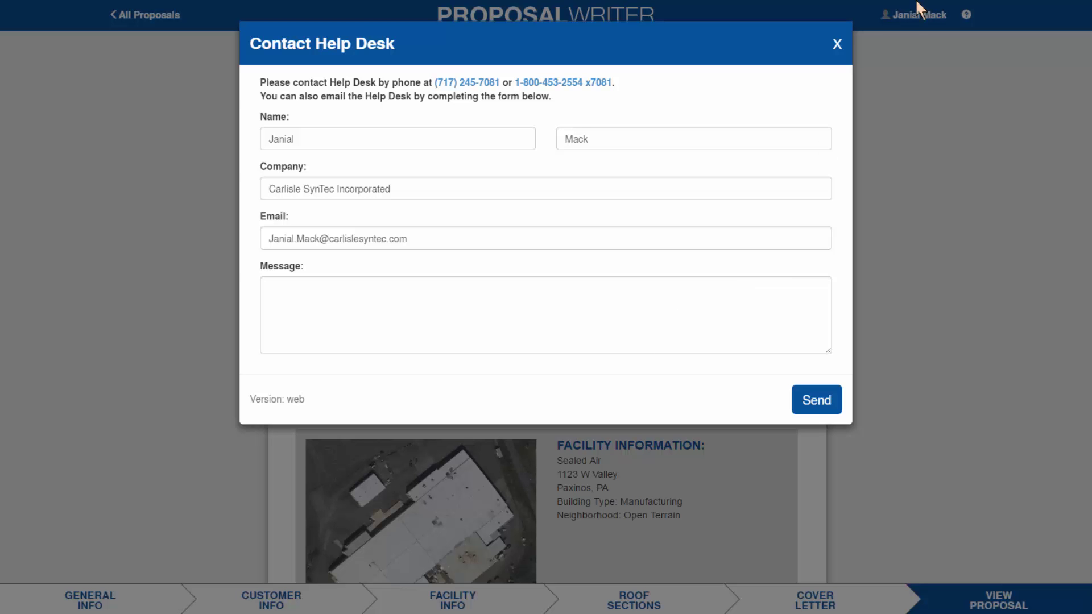
left_click(838, 45)
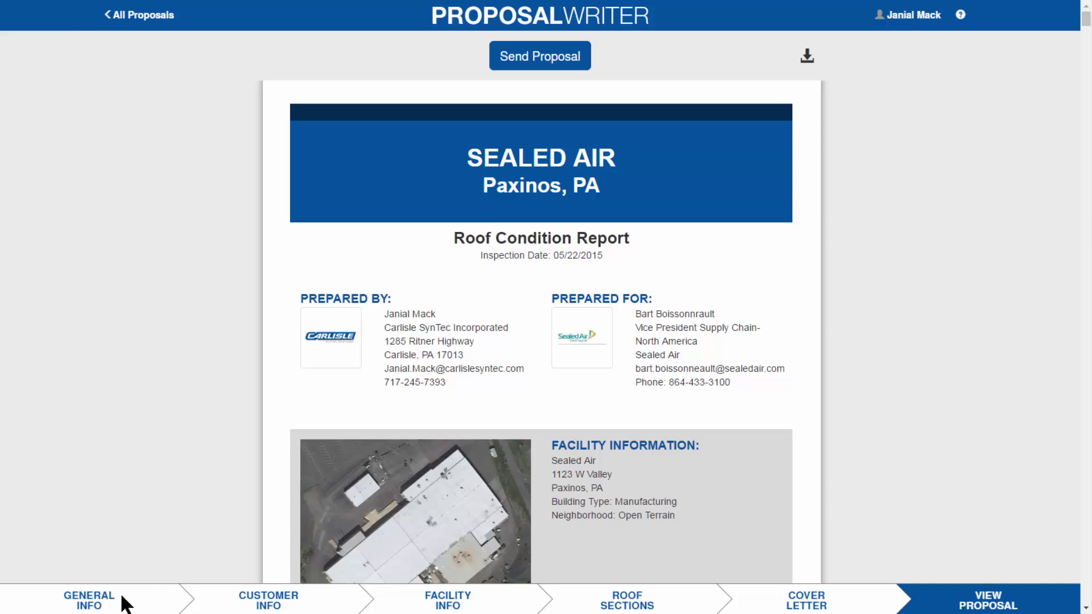
left_click(97, 598)
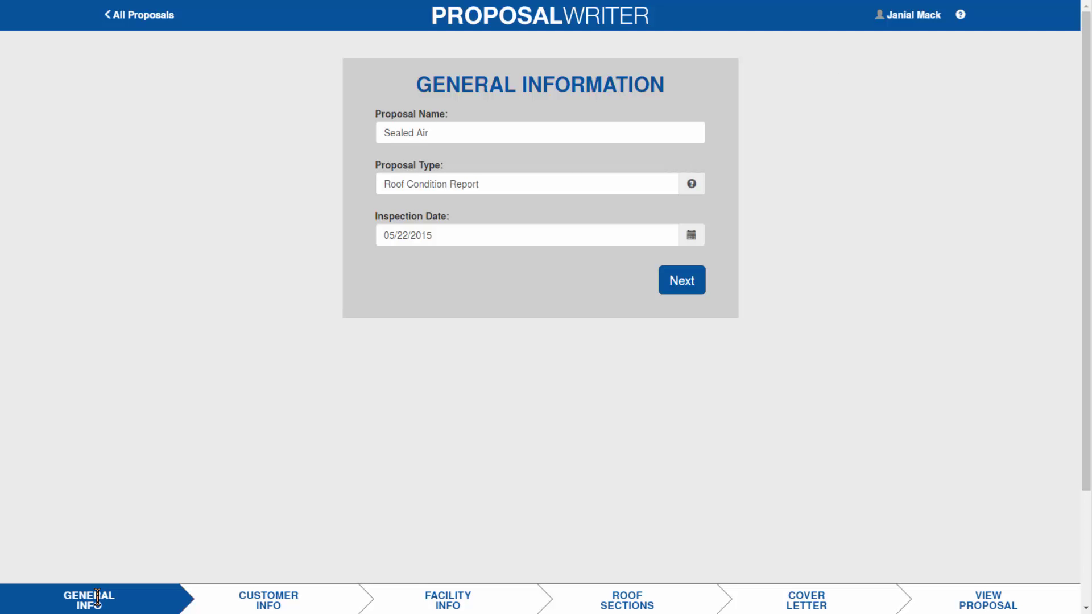